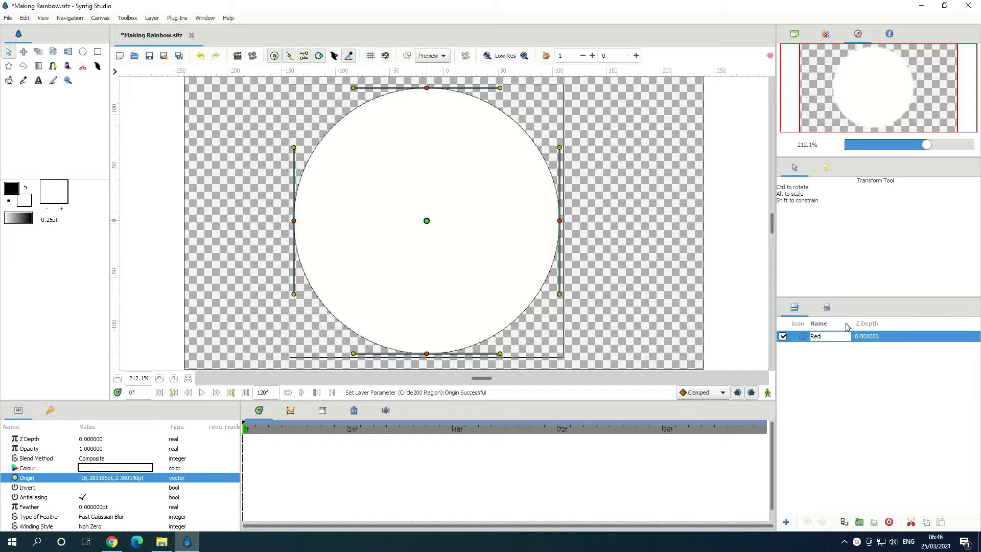
Step: Rename the circle layer as Red and set its colour to #FF0000
key("Return")
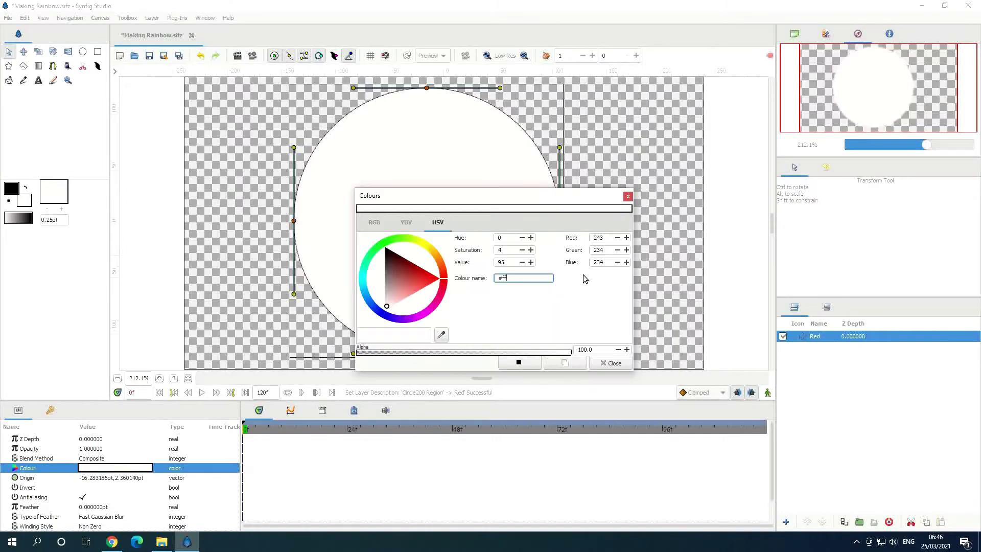
key("Return")
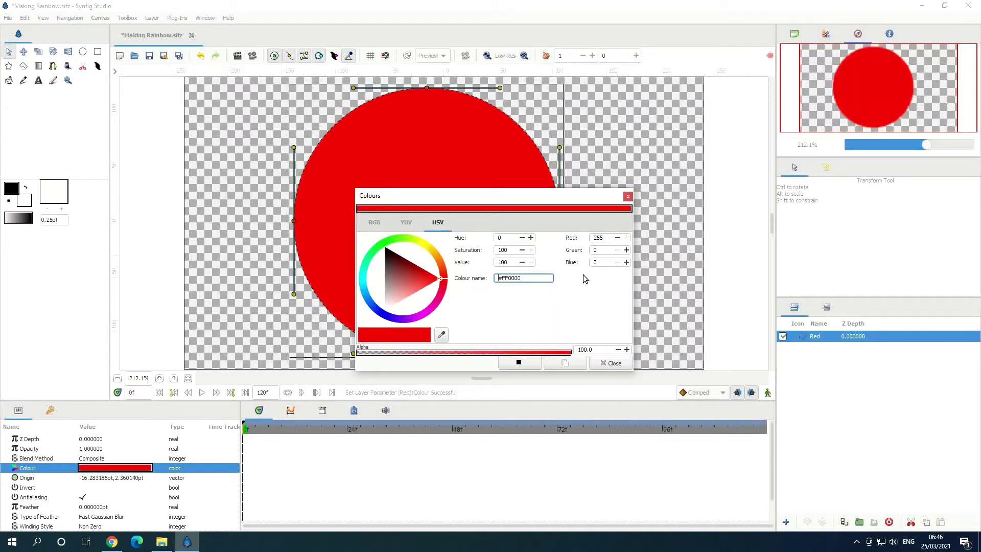
left_click(613, 364)
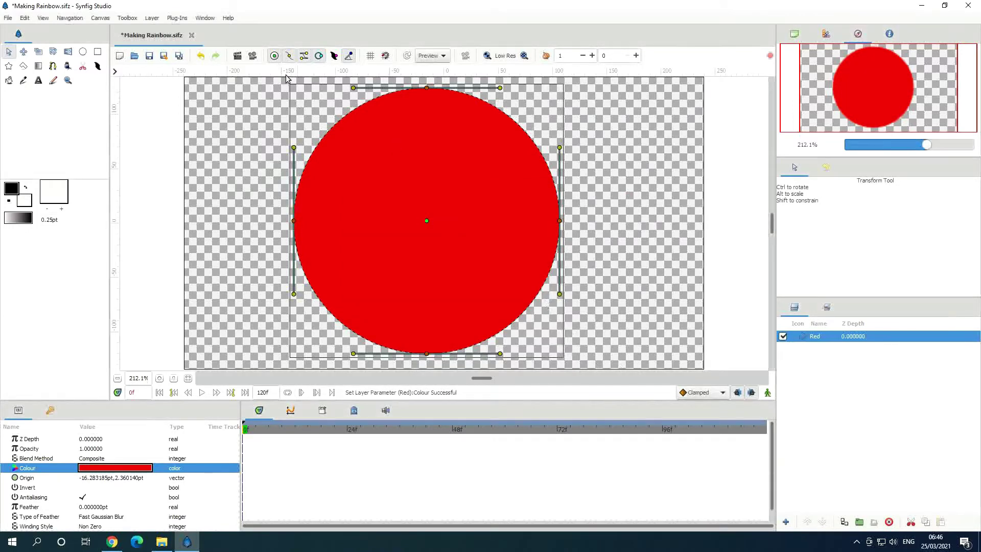
Step: Scale a copy of the Red circle down slightly about its centre, with all its handles selected
left_click_drag(272, 81, 608, 364)
left_click(38, 53)
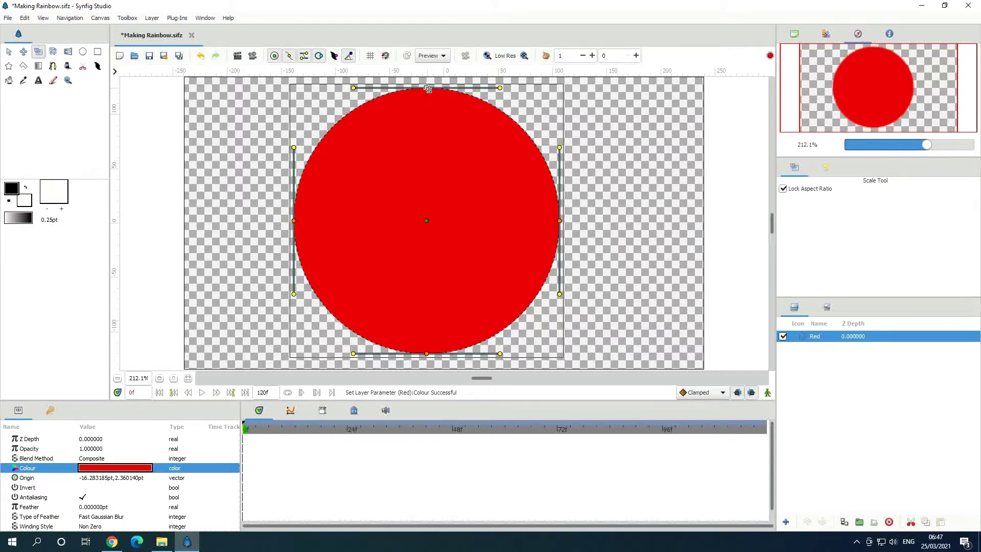
left_click_drag(426, 89, 423, 101)
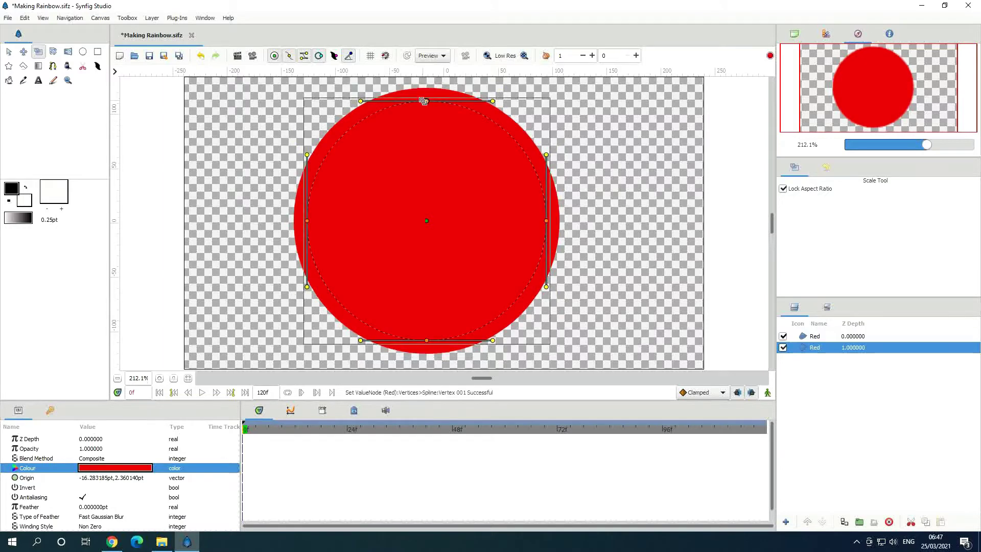
Step: Duplicate the reduced Red circle six more times, making each copy progressively smaller around the same centre
left_click(843, 522)
left_click(844, 522)
left_click(844, 521)
left_click(844, 521)
left_click(844, 522)
left_click(844, 521)
left_click(9, 52)
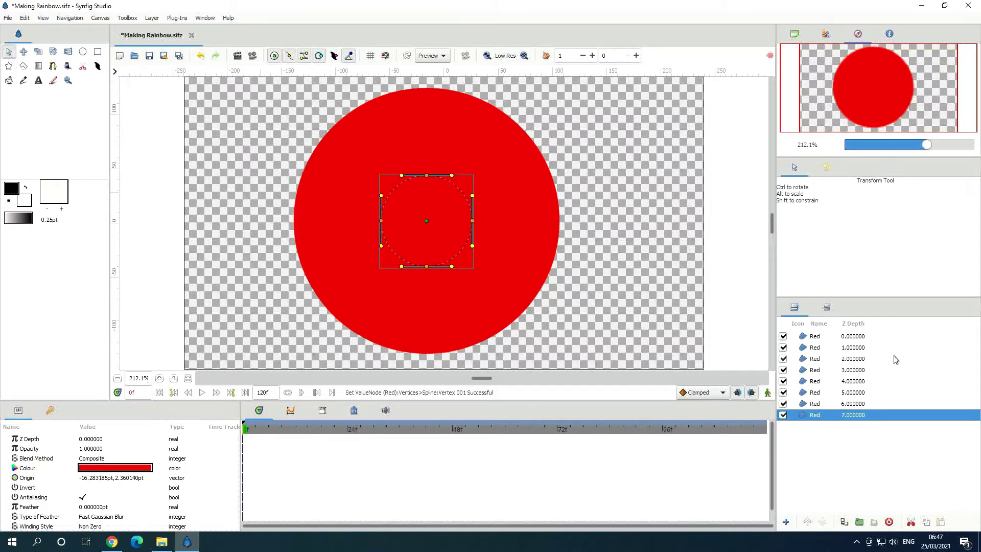
Step: Rename the second layer in the stack as Orange and set its colour to #FF7F00
left_click(821, 348)
left_click(818, 348)
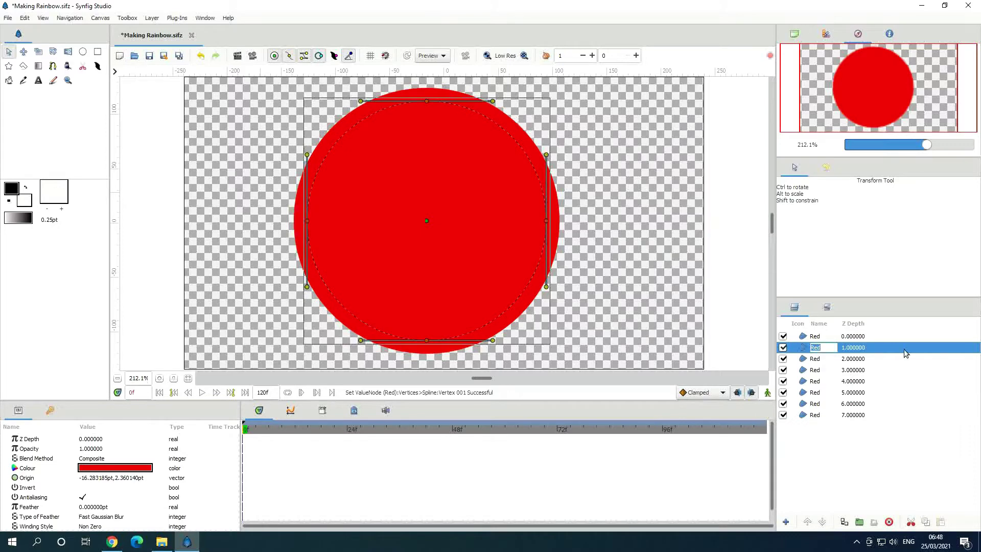
type("Orange")
key("Return")
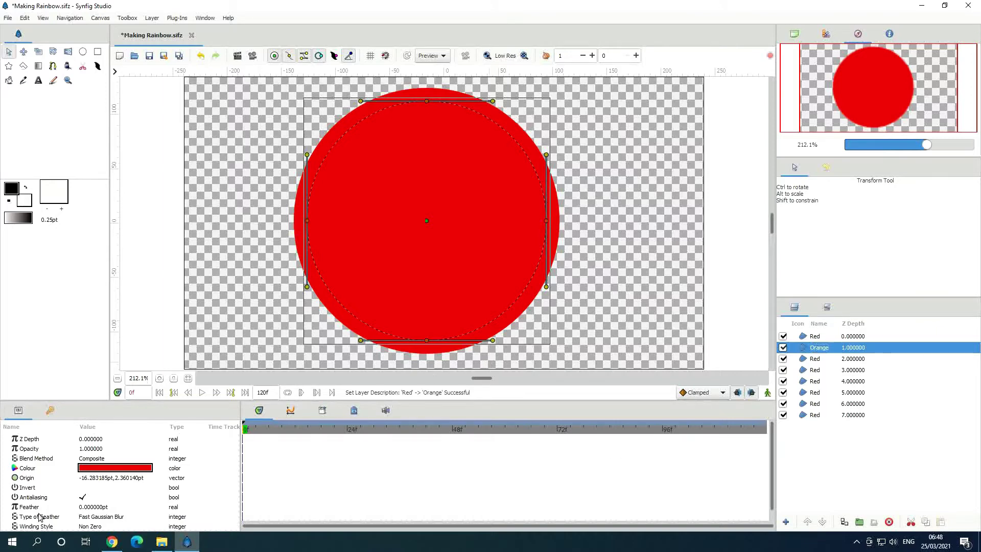
double_click(126, 469)
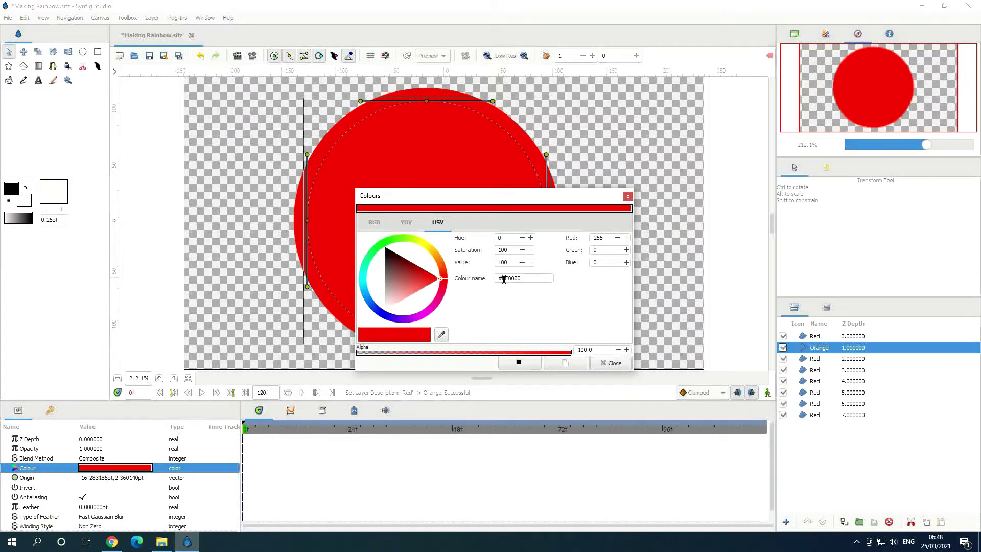
left_click_drag(503, 279, 567, 286)
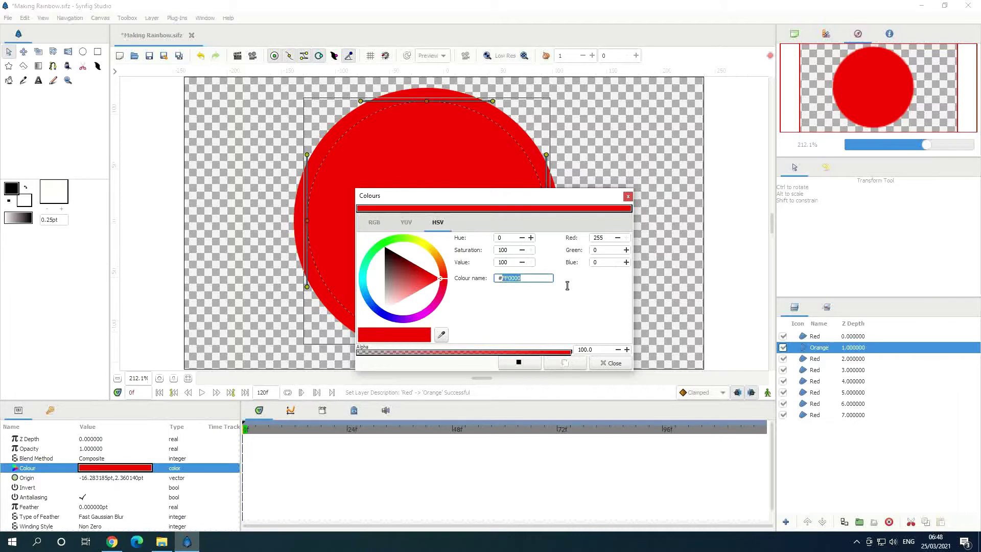
type("ff7f00")
key("Return")
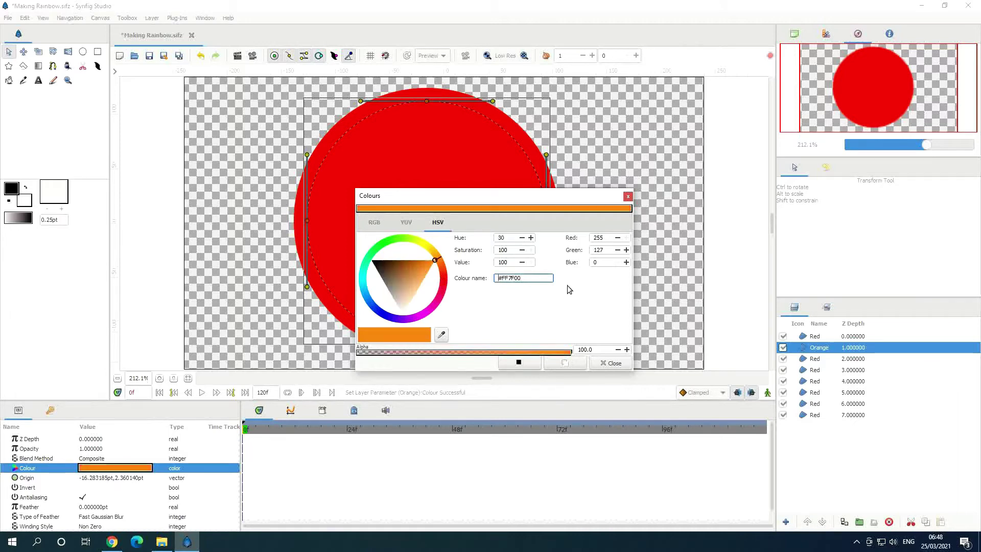
left_click(613, 364)
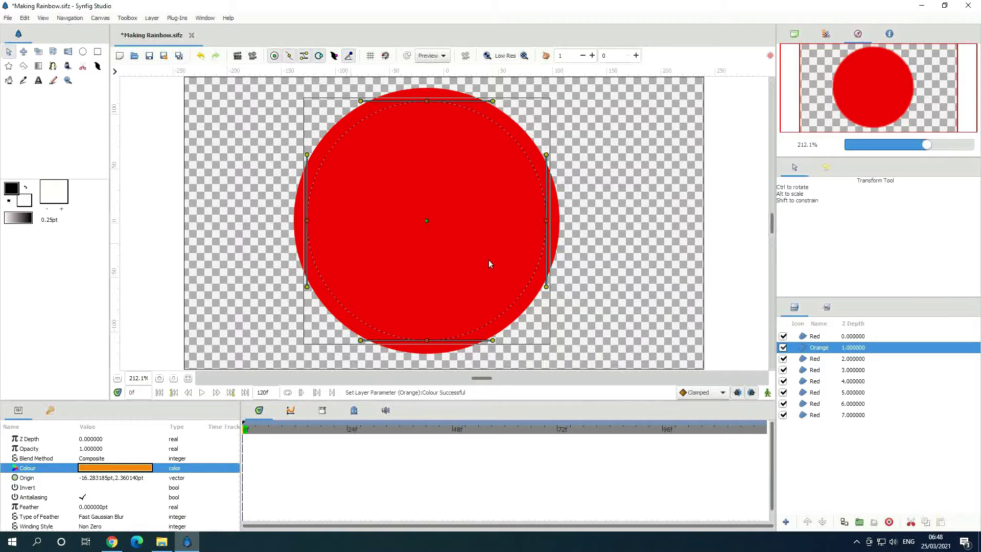
Step: Raise the Orange layer above the first Red layer and set the Yellow layer's colour to #FFFF00
left_click(808, 520)
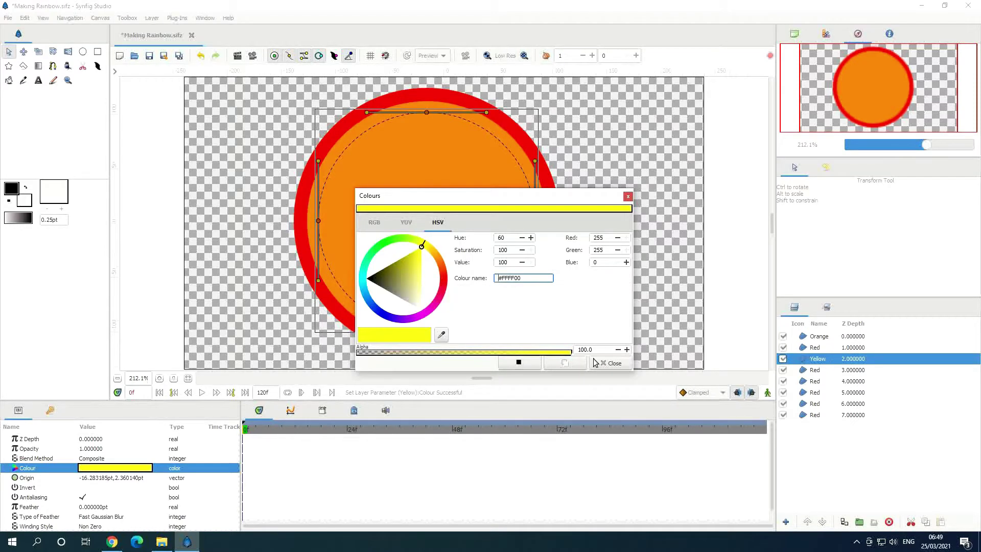
left_click(618, 364)
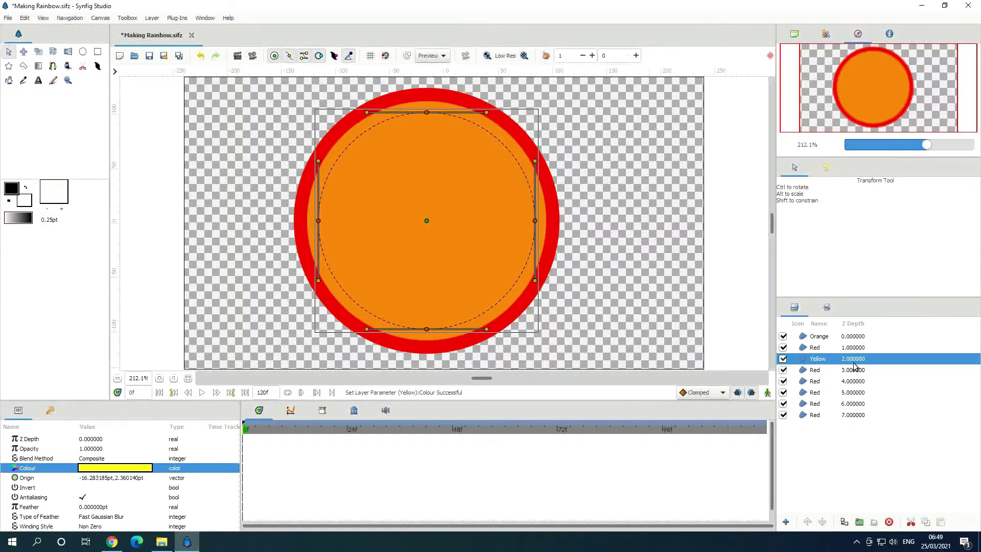
Step: Set the Indigo layer's colour to #2E2B5F
double_click(118, 468)
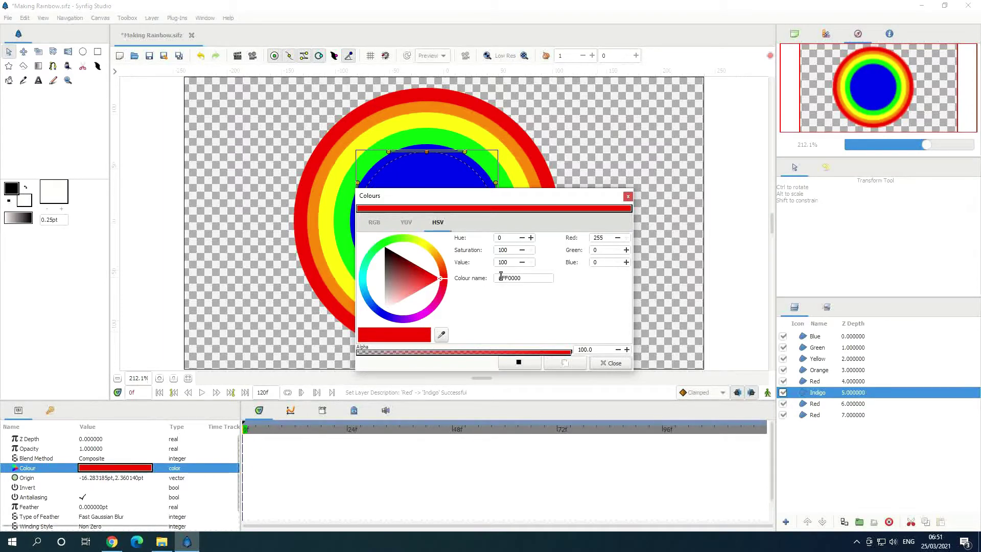
left_click_drag(501, 275, 573, 275)
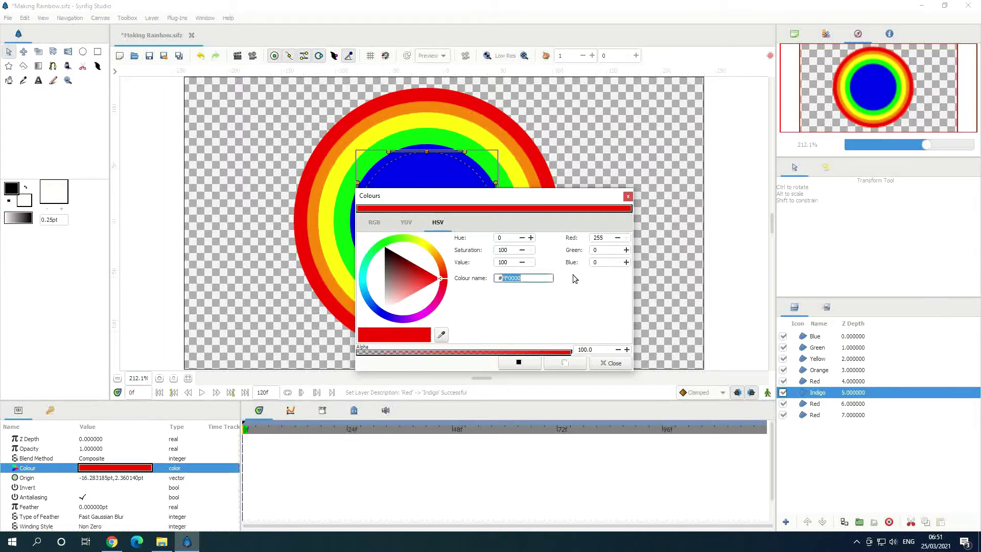
type("2e2b5f")
key("Return")
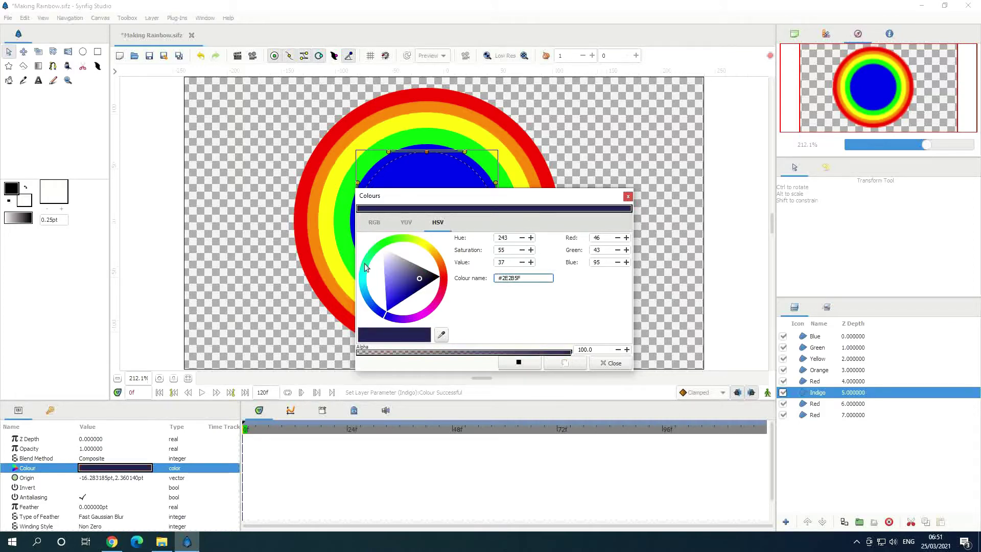
left_click(621, 367)
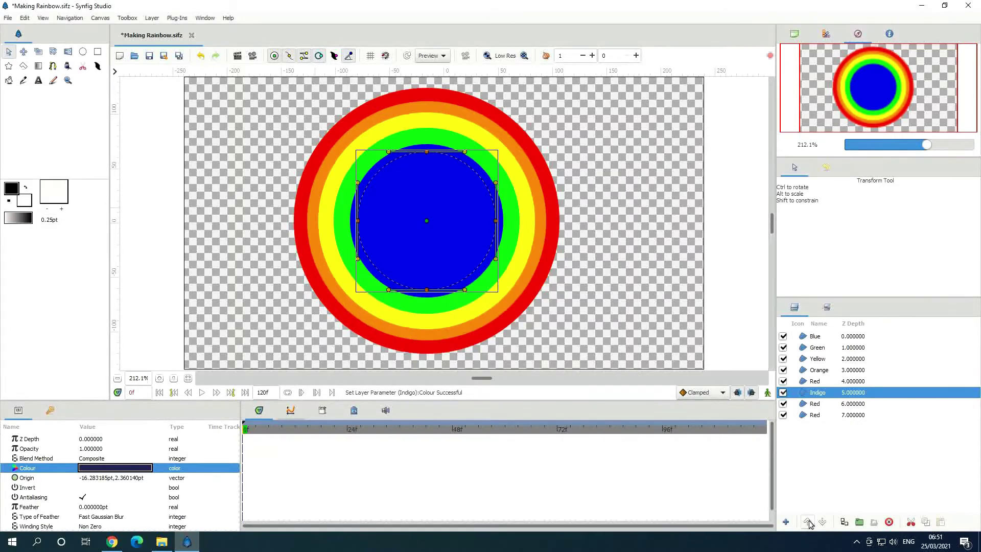
Step: Raise the Indigo layer to the top of the layer stack and select the Red layer at Z depth 6
left_click(807, 522)
left_click(807, 521)
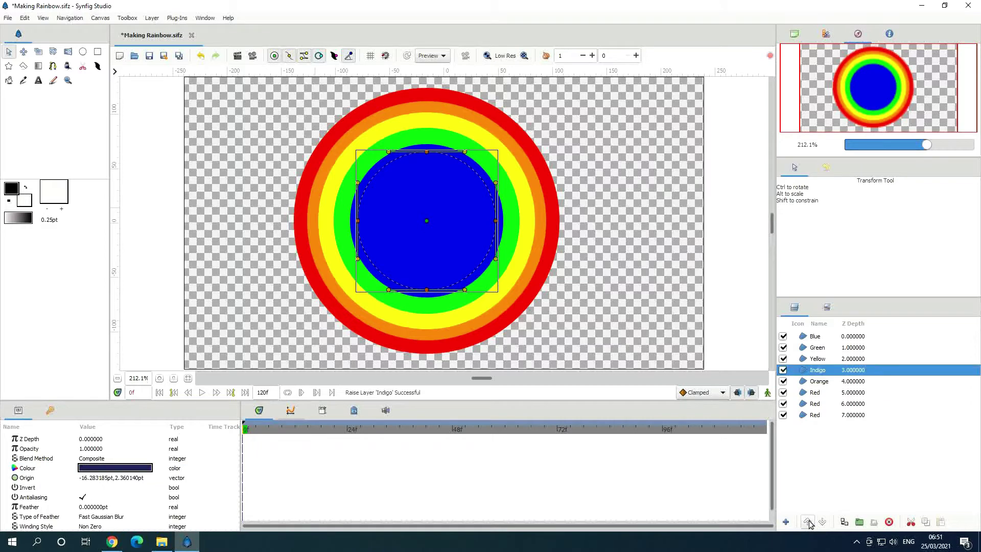
left_click(807, 522)
left_click(807, 522)
left_click(807, 522)
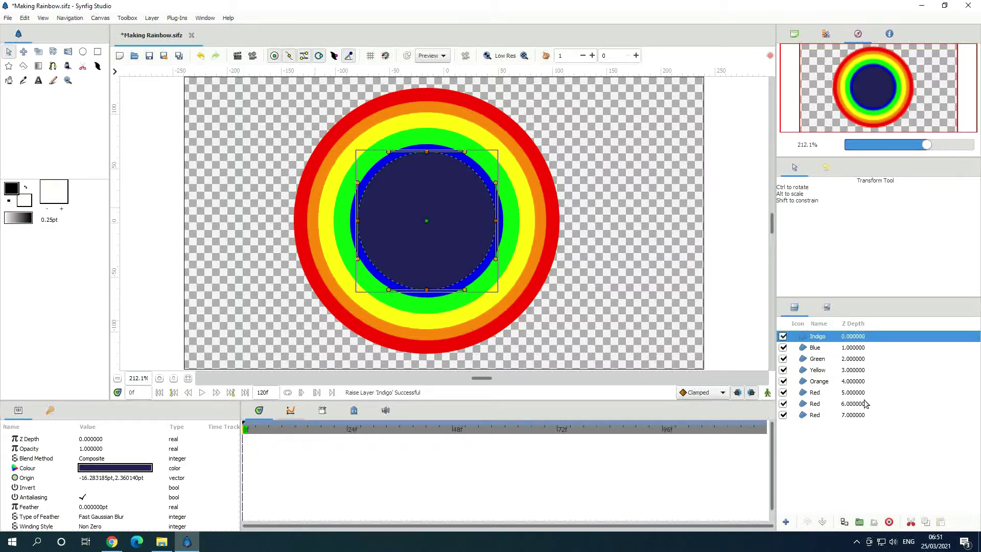
left_click(873, 405)
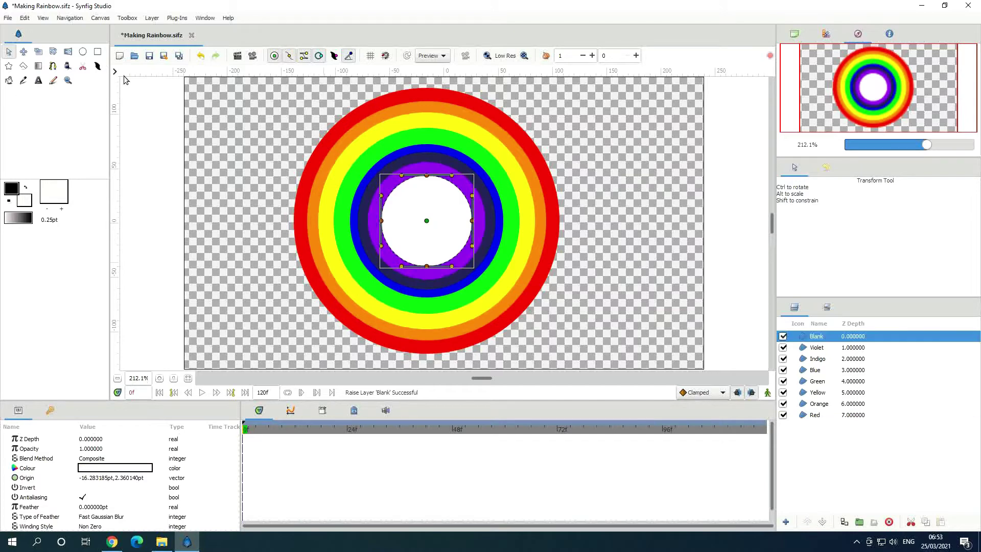
Step: Save the Making Rainbow.sifz file
left_click(150, 56)
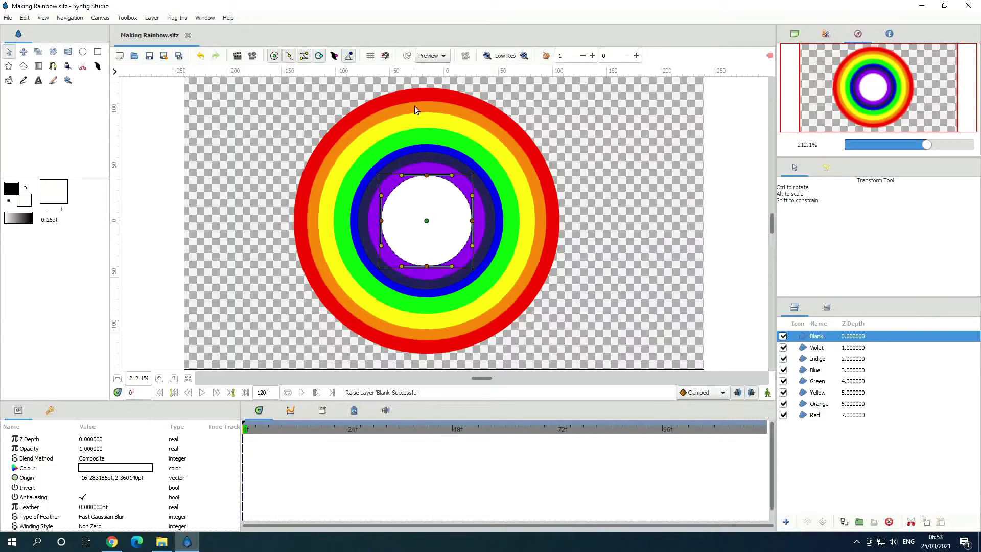
Step: Scale the Orange circle up about its centre so that only a thin red ring remains around it
left_click(430, 109)
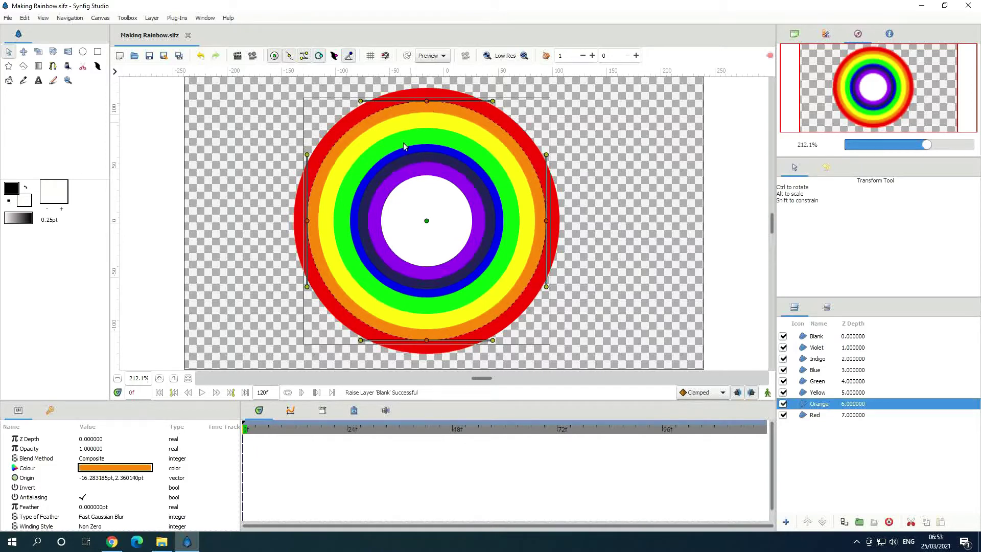
left_click(427, 101)
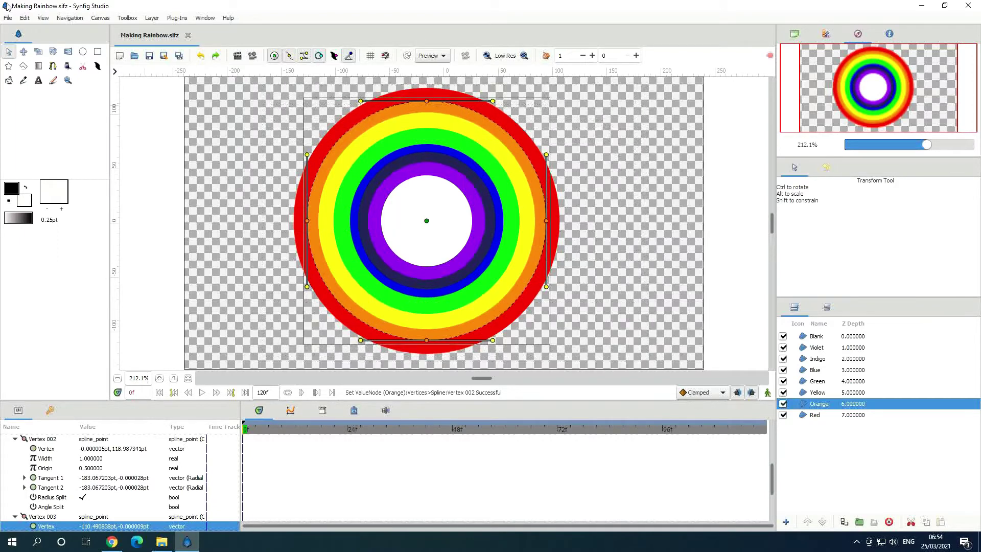
left_click(41, 54)
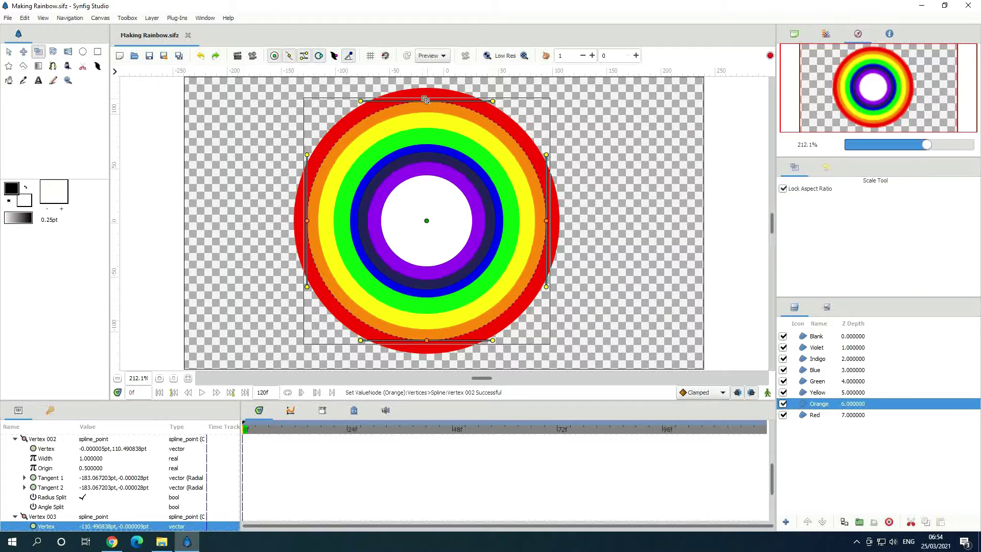
left_click_drag(425, 101, 427, 92)
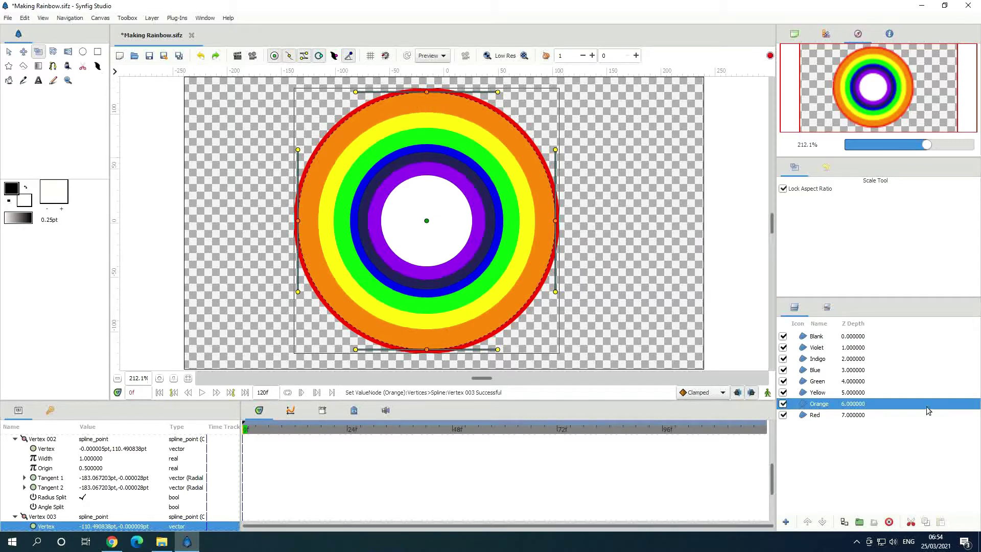
Step: Scale the Yellow circle up about its centre to narrow the orange ring, and return to the Transform tool
left_click(880, 392)
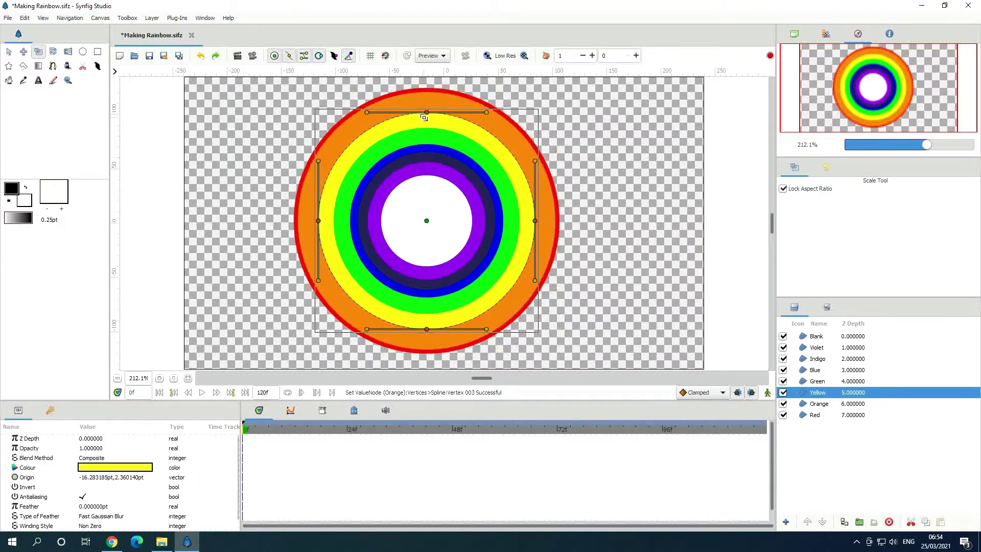
left_click_drag(426, 112, 427, 111)
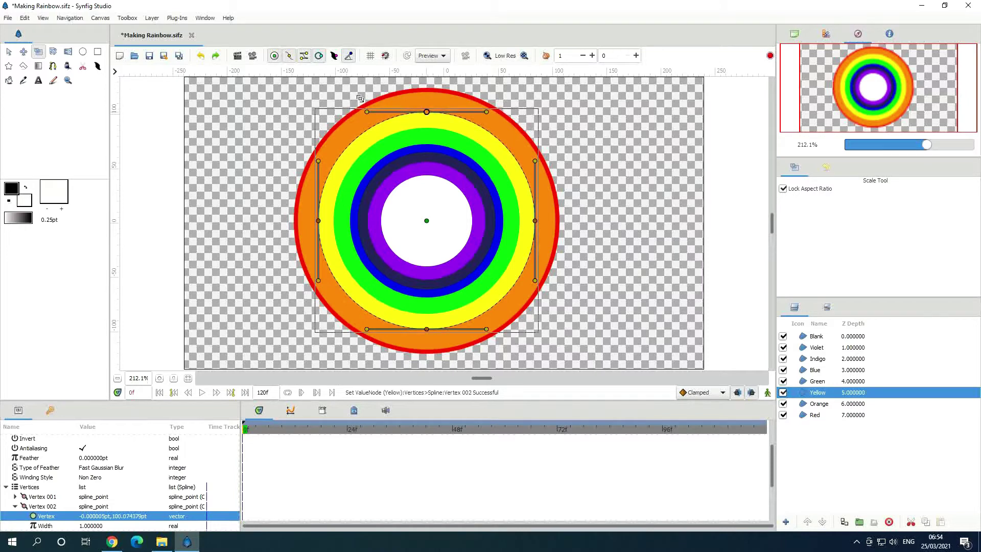
left_click(11, 52)
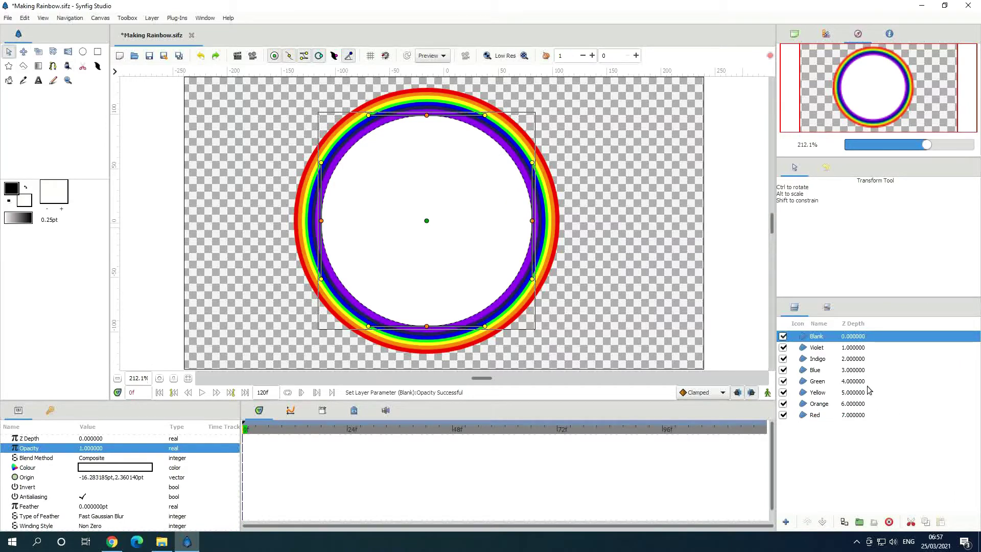
Step: Group all the layers from Blank to Red and name the group Rainbow
left_click(874, 414, "shift")
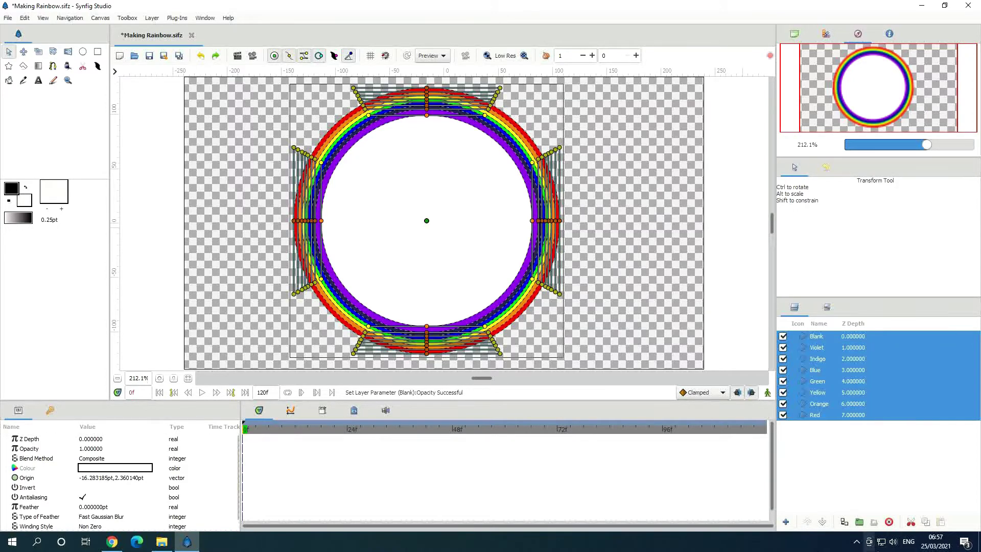
left_click(859, 521)
type("Rainbow")
key("Return")
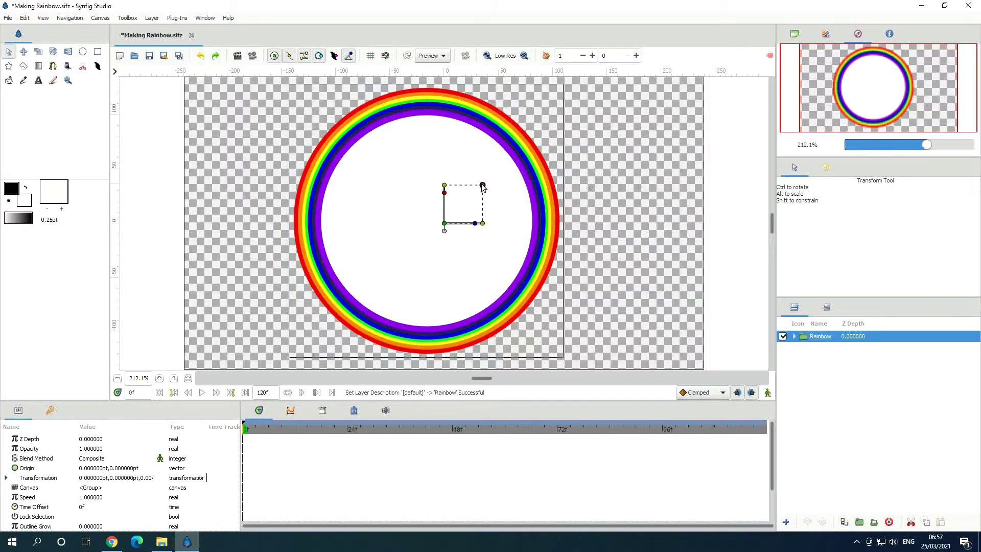
Step: Scale the Rainbow group down to about 41.8 pt and skew it to about -37.13°
left_click_drag(482, 185, 471, 198)
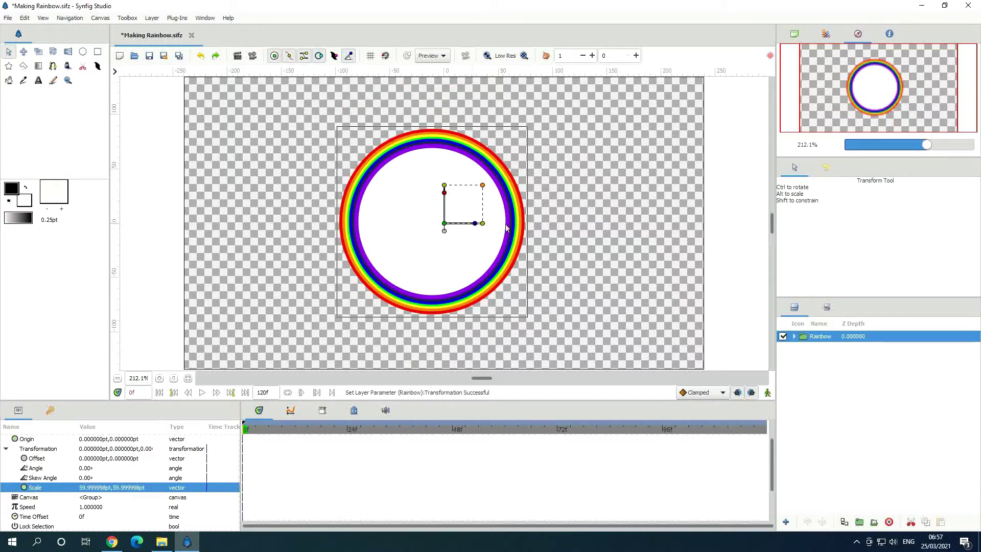
left_click(445, 194)
left_click_drag(444, 193, 463, 199)
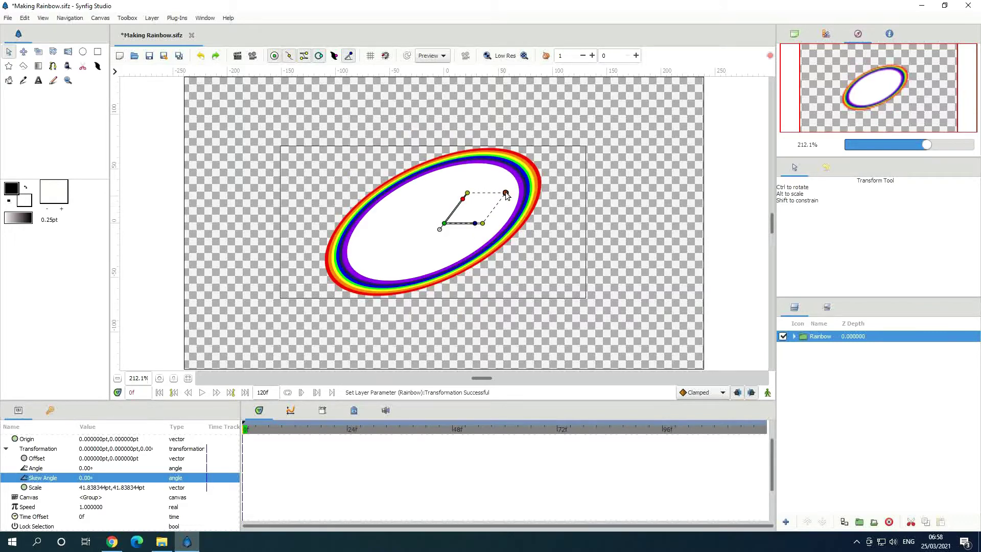
Step: Rotate the Rainbow group to about 24.64° and scale it up to about 62.86 pt
left_click_drag(476, 225, 470, 209)
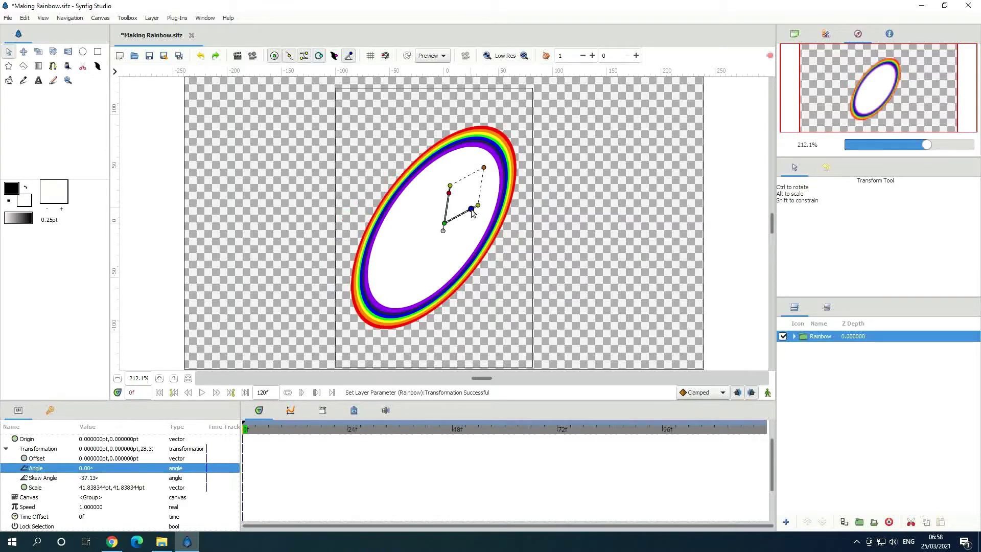
left_click_drag(471, 209, 473, 211)
left_click_drag(488, 174, 454, 177)
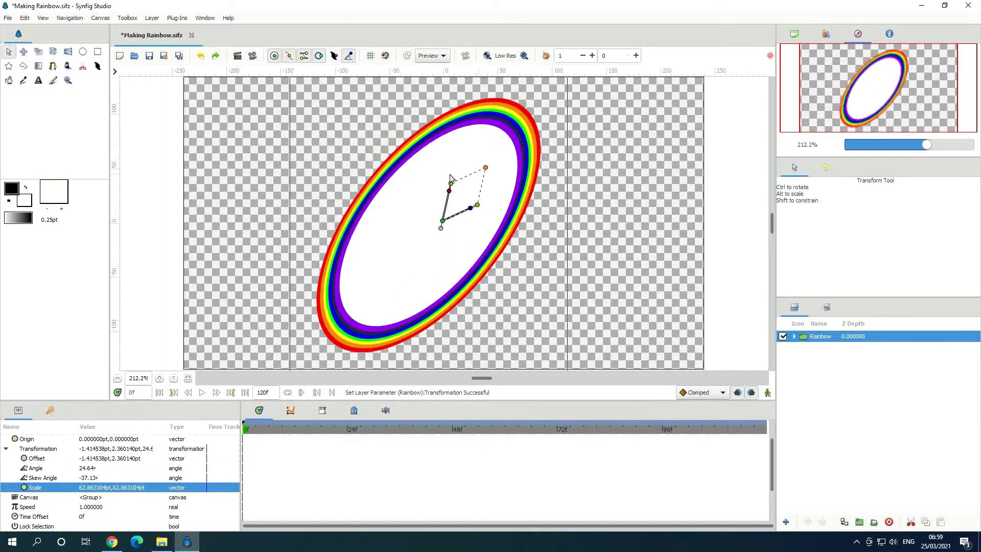
Step: Cut out the Rainbow group's upper-left arc with a freehand Cutout outline, and return to the Transform tool
left_click(84, 69)
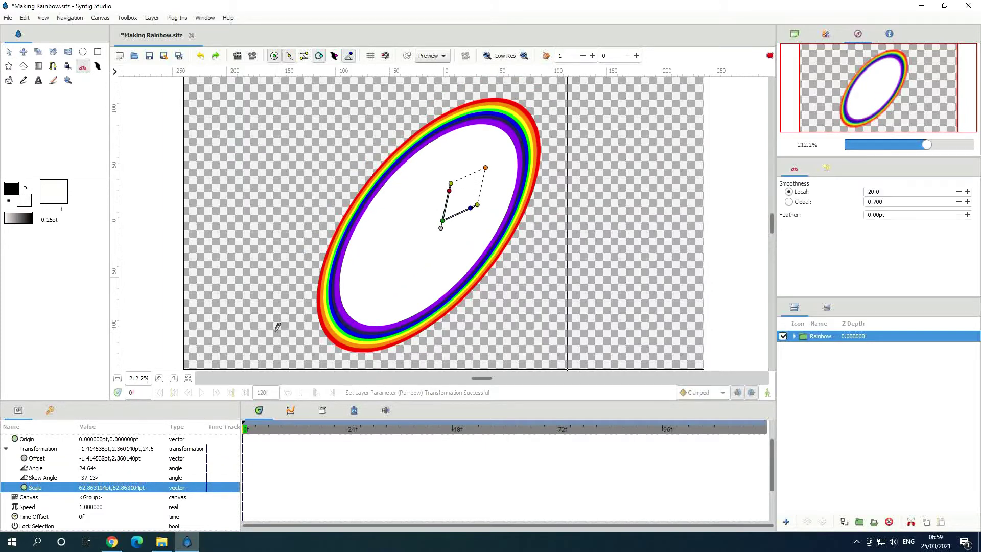
mouse_move(283, 317)
left_mouse_down()
mouse_move(341, 309)
mouse_move(365, 293)
mouse_move(417, 204)
mouse_move(479, 134)
mouse_move(486, 96)
mouse_move(435, 101)
mouse_move(311, 213)
mouse_move(293, 243)
mouse_move(297, 317)
left_mouse_up()
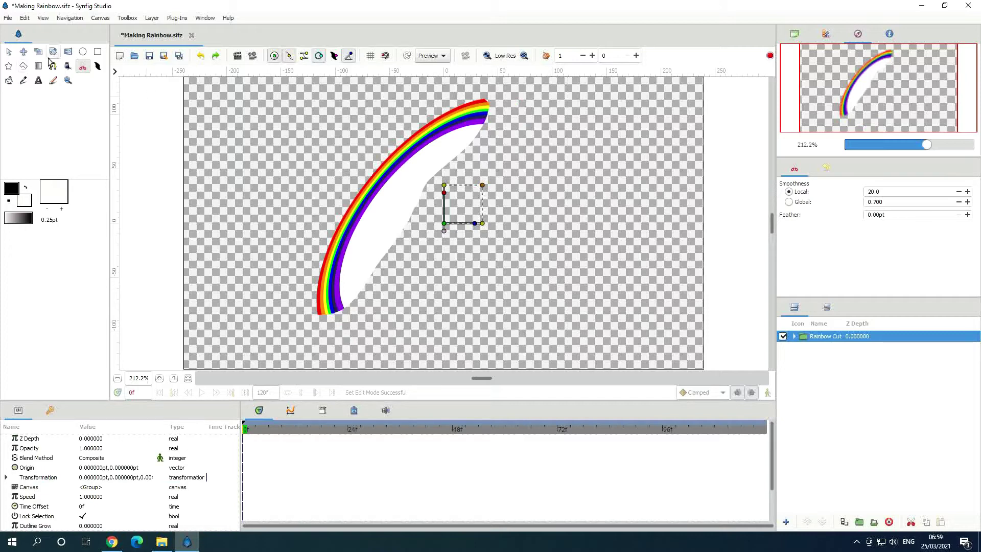
left_click(9, 51)
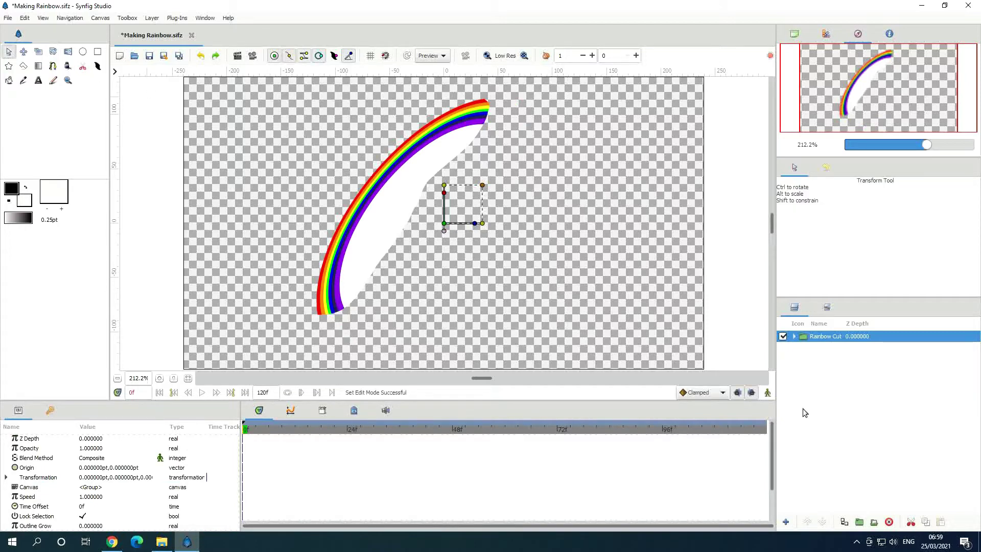
Step: Reshape the Mask layer inside Rainbow Cut by moving its vertices and splitting tangents so the outline follows the coloured arc and excludes the white area
left_click(794, 337)
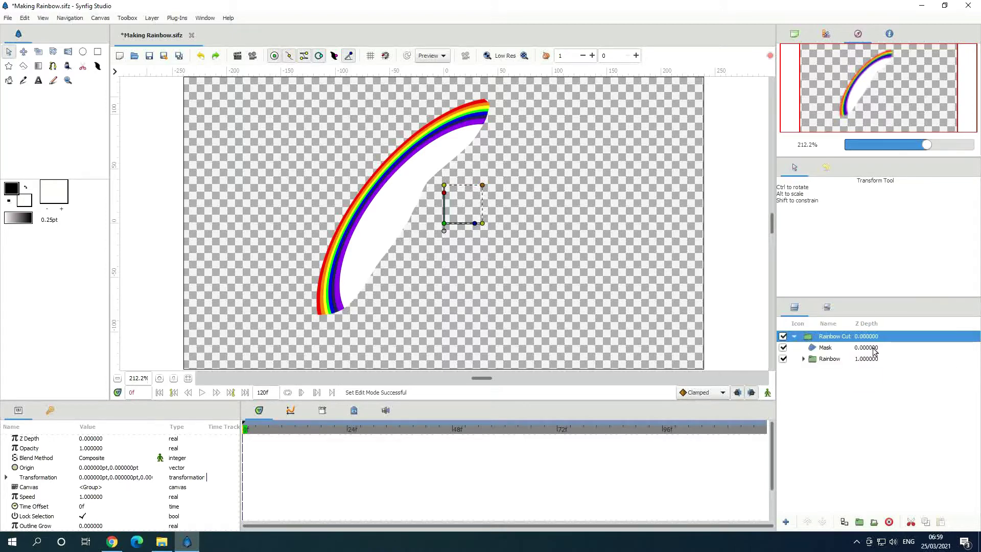
left_click(892, 349)
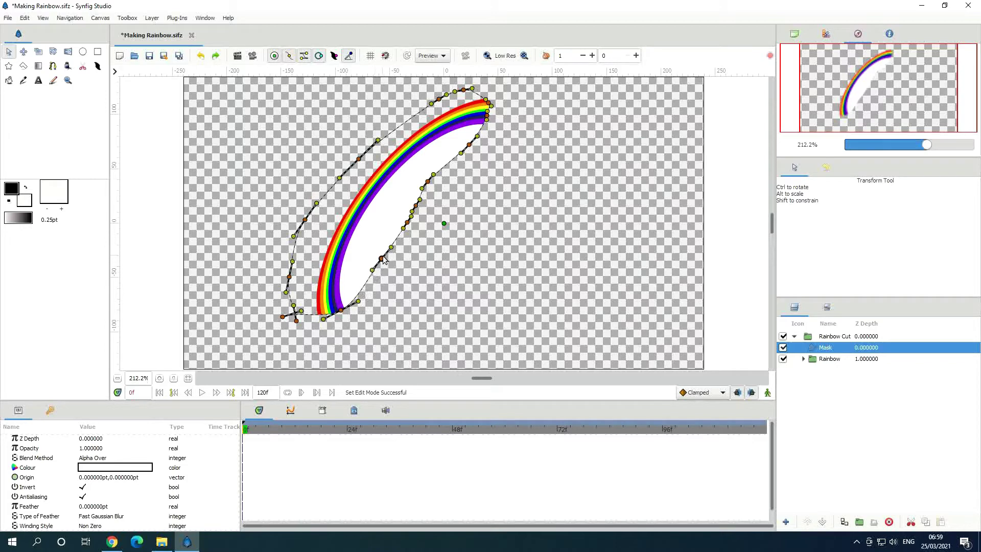
left_click_drag(380, 257, 371, 245)
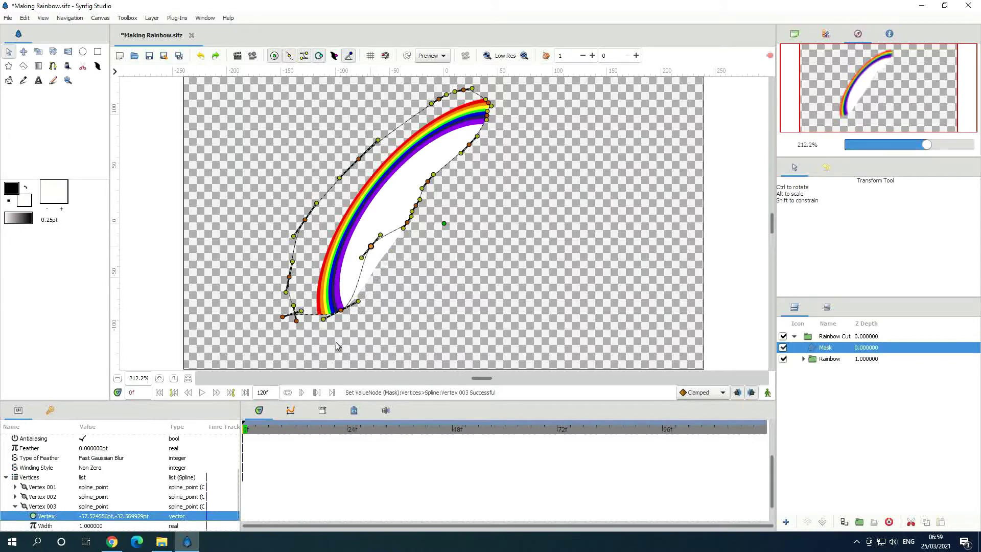
right_click(340, 313)
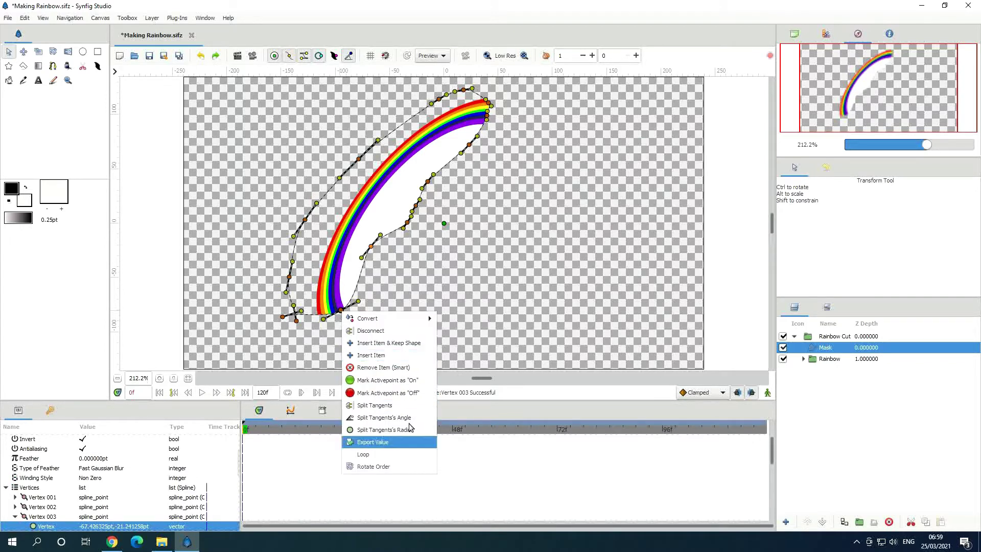
left_click(394, 405)
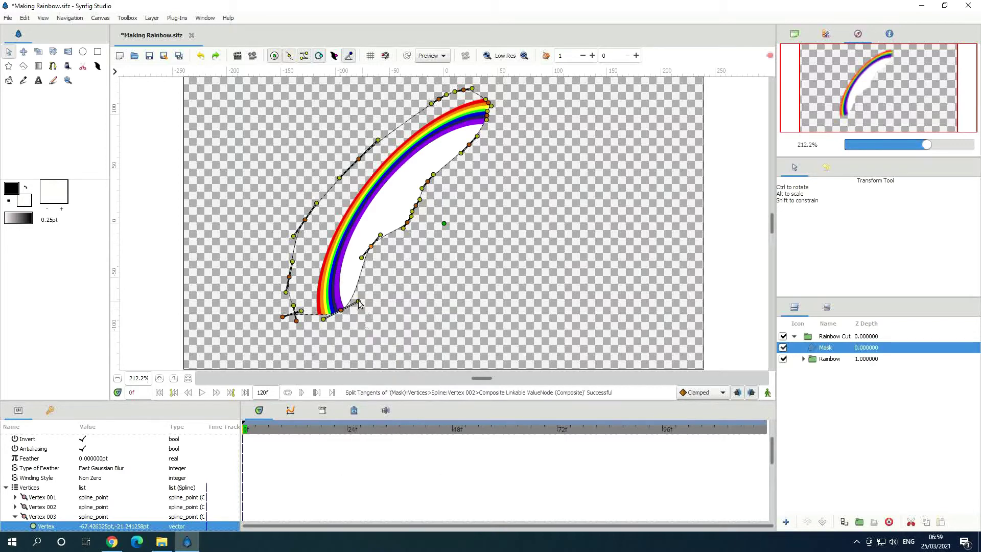
left_click_drag(356, 300, 339, 281)
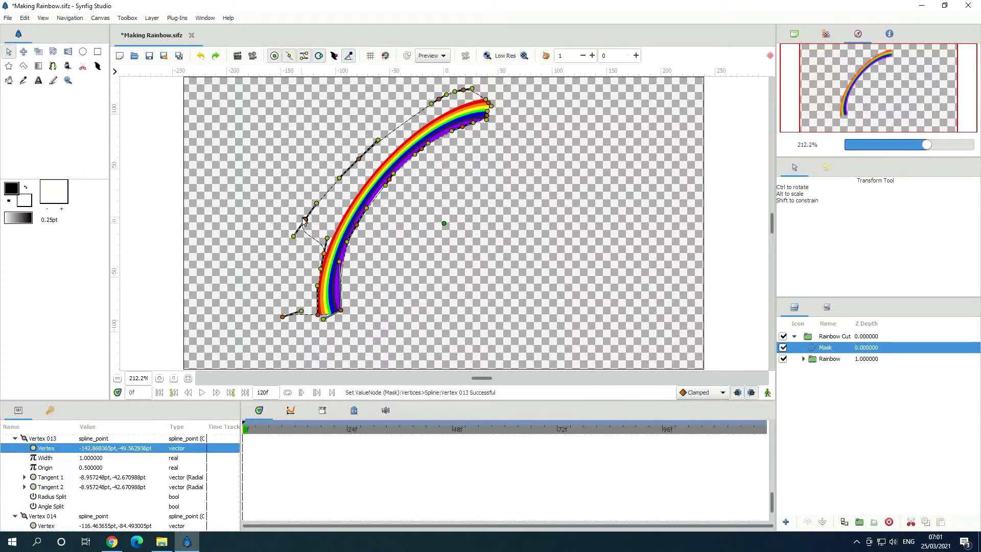
left_click_drag(304, 221, 357, 196)
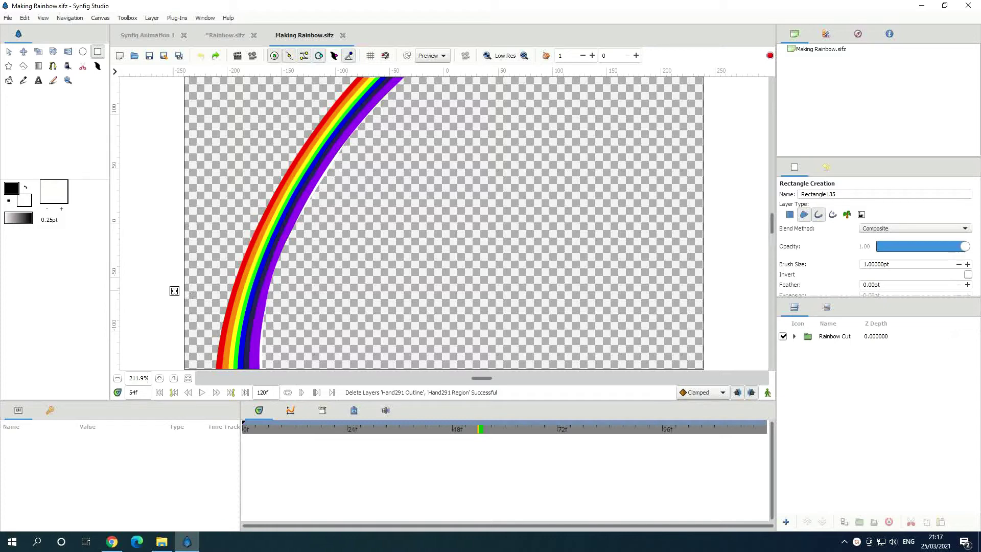
Step: Draw a green ground rectangle across the lower canvas and curve its upper edge by splitting the middle vertex's tangents
left_click_drag(174, 277, 736, 378)
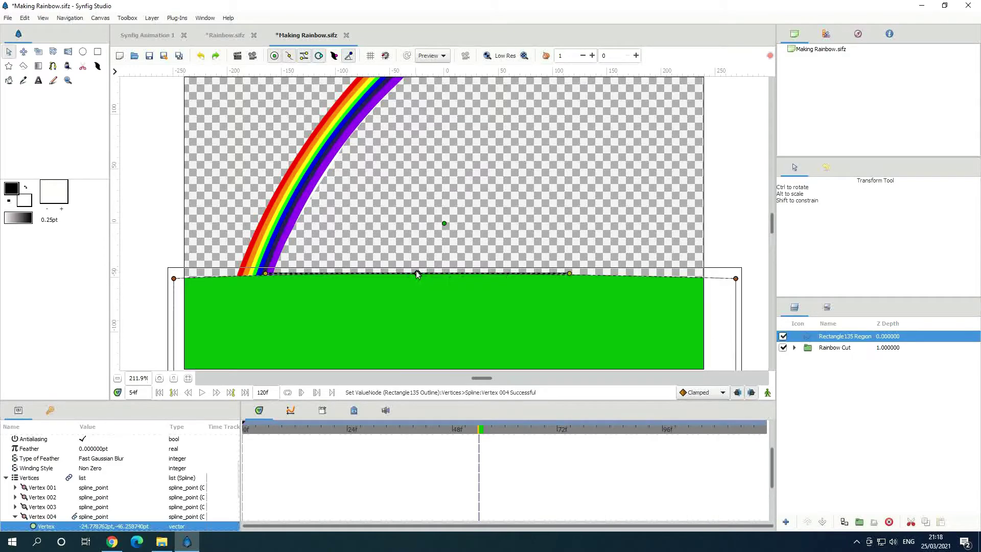
right_click(417, 273)
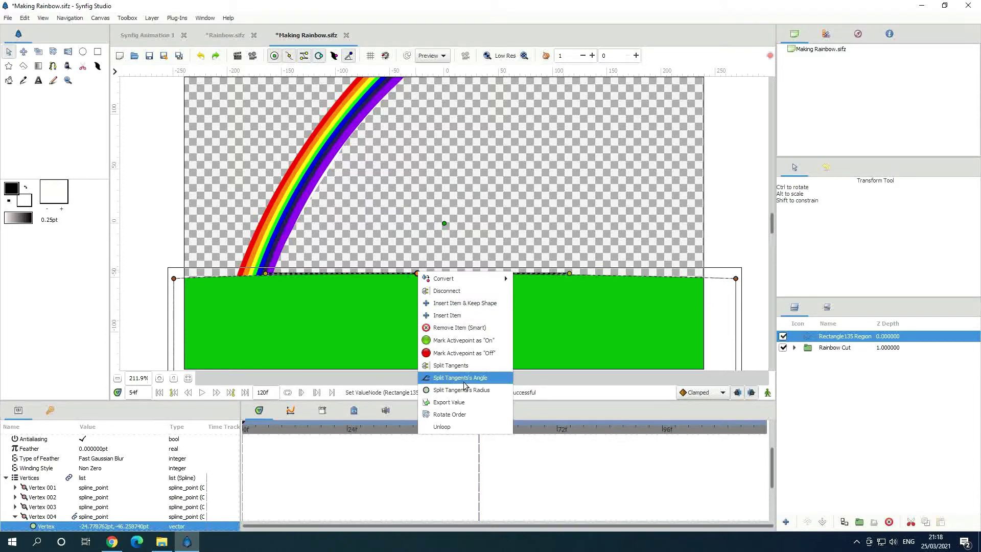
left_click(462, 366)
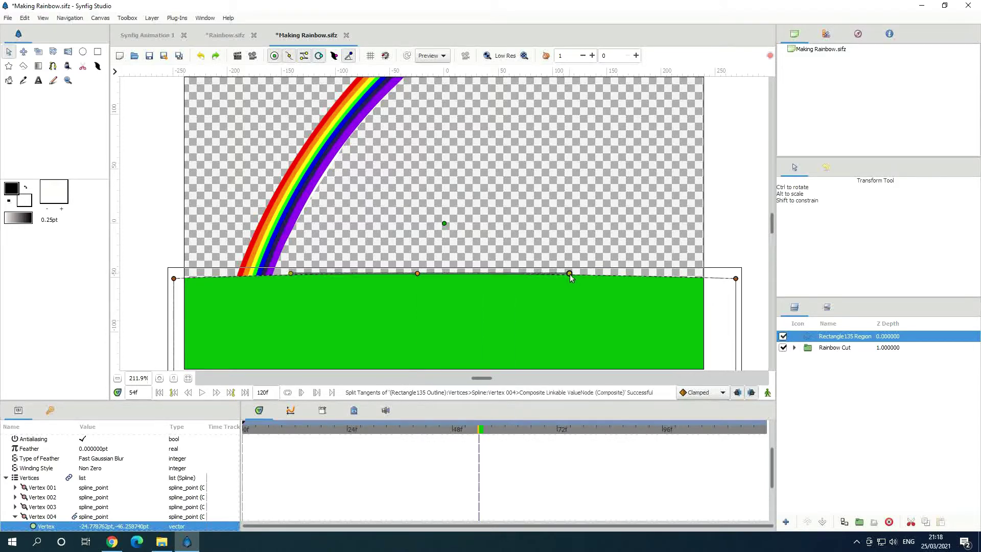
left_click_drag(569, 274, 572, 263)
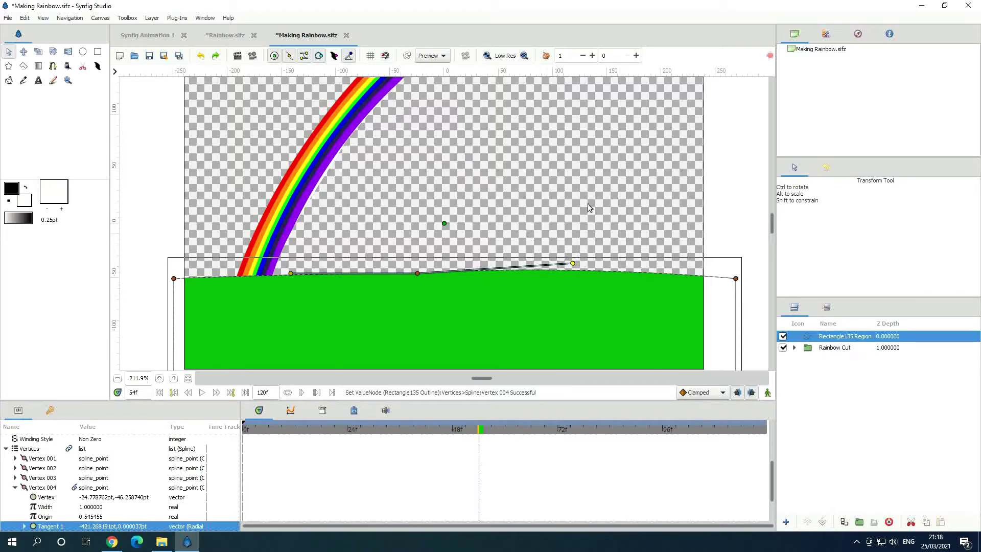
Step: Add a Blur layer above the green rectangle and group both layers as Ground
right_click(921, 338)
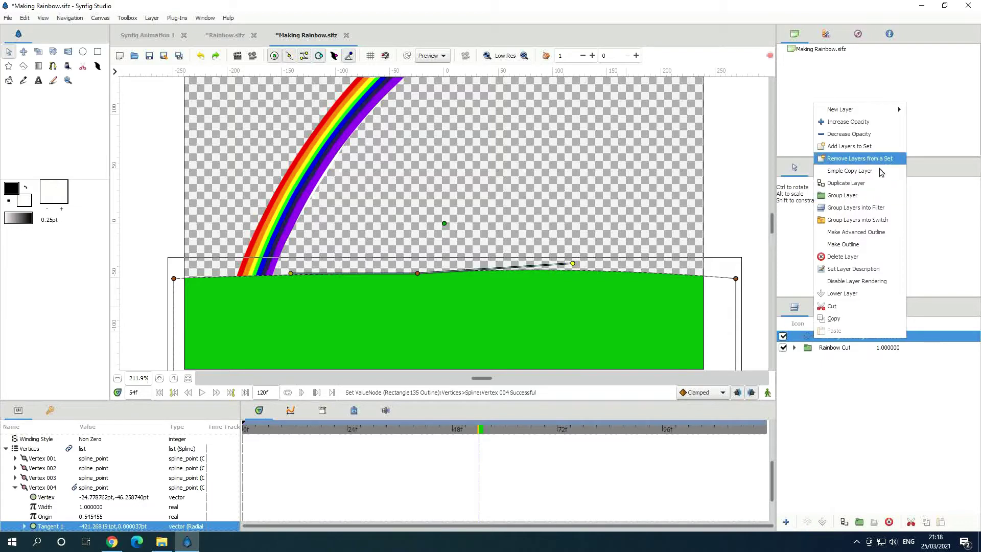
mouse_move(861, 111)
mouse_move(791, 113)
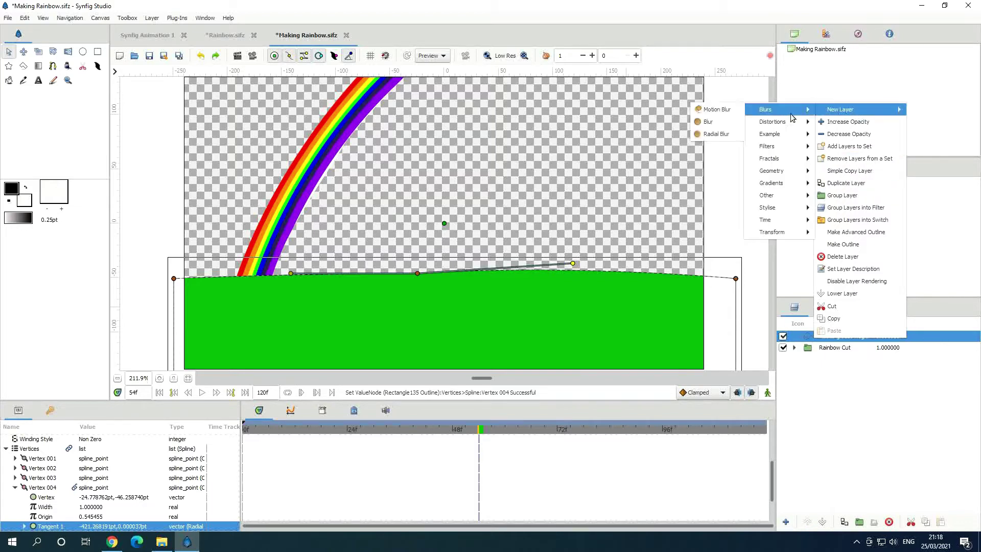
left_click(709, 122)
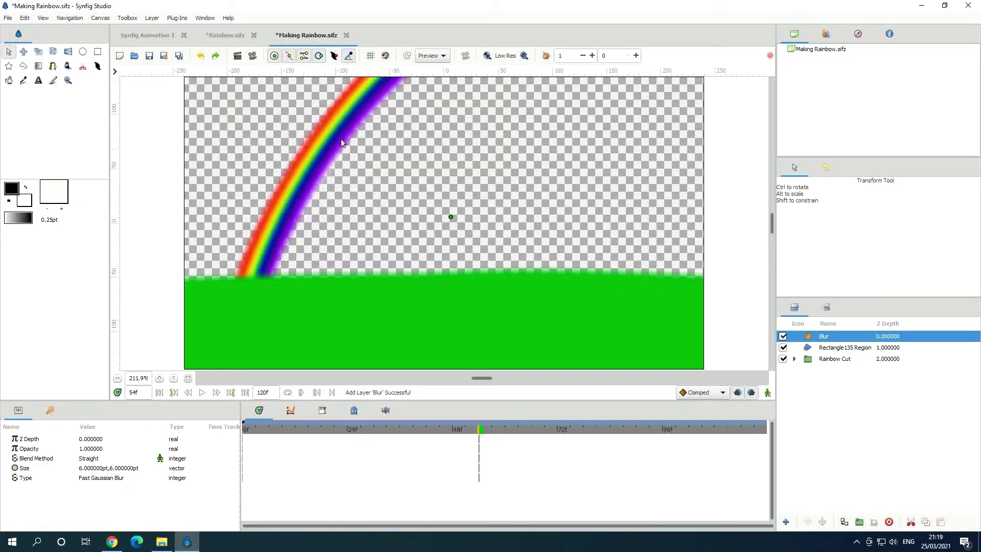
left_click(906, 349, "ctrl")
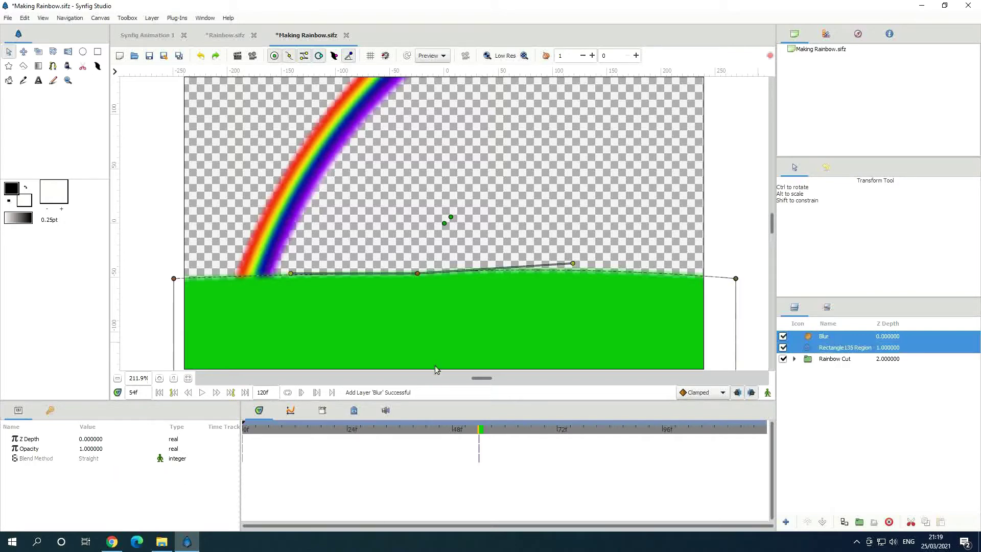
left_click(860, 511)
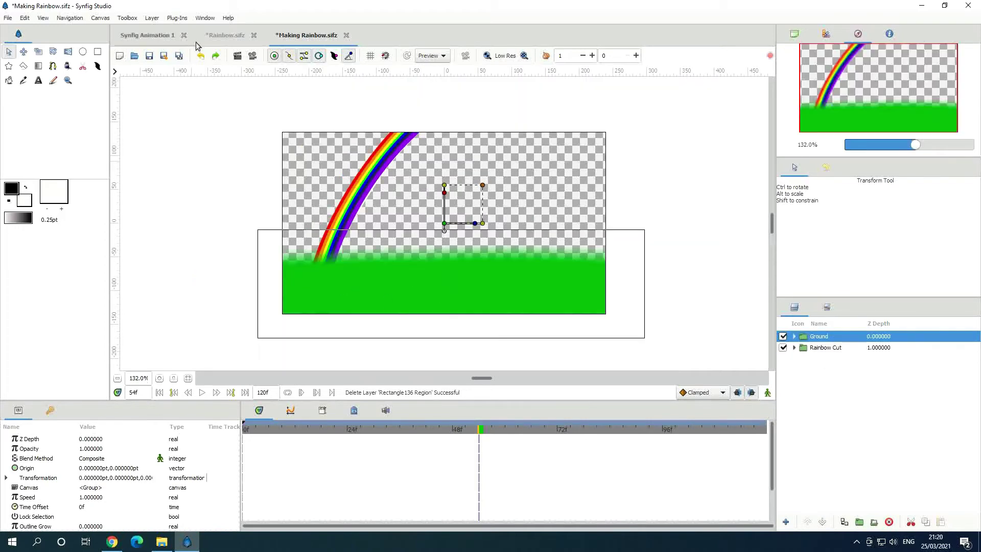
Step: Draw a region-only rectangle without outline over the whole canvas and lower its layer beneath the Ground group
left_click(97, 53)
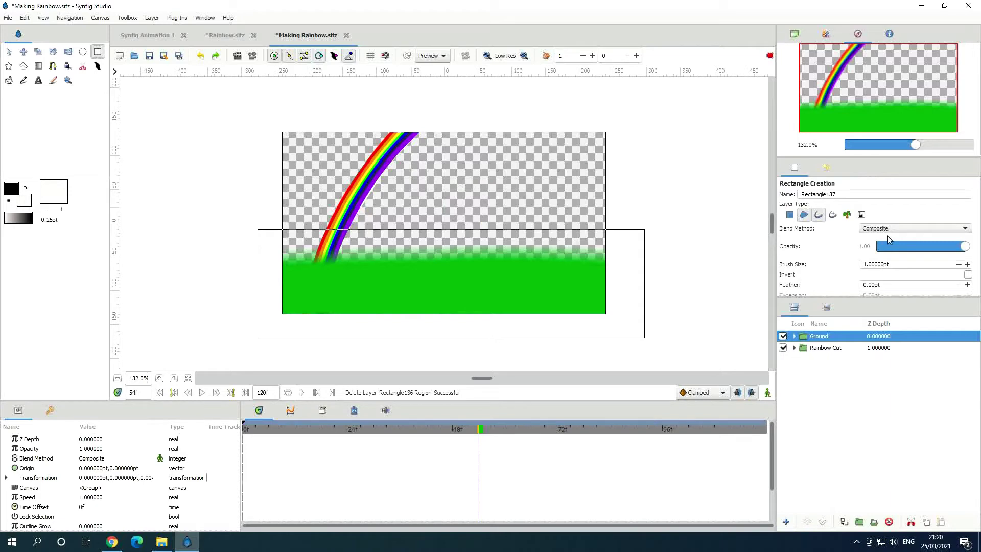
left_click(819, 215)
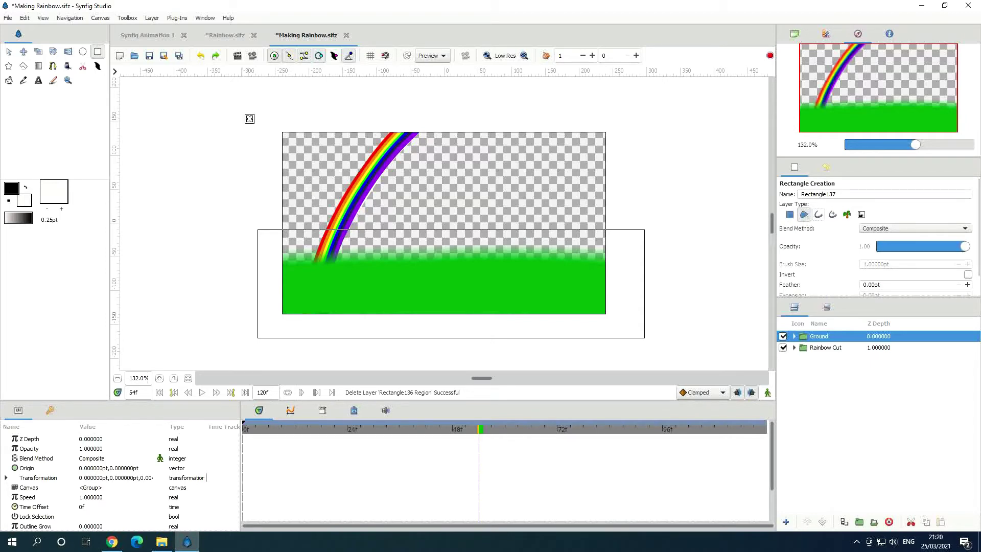
left_click_drag(249, 119, 673, 350)
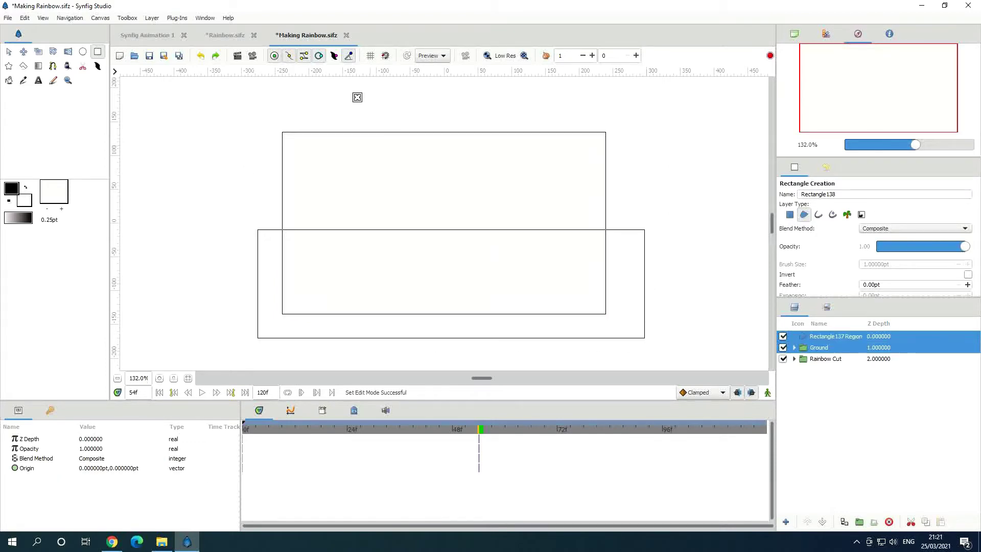
left_click(907, 336)
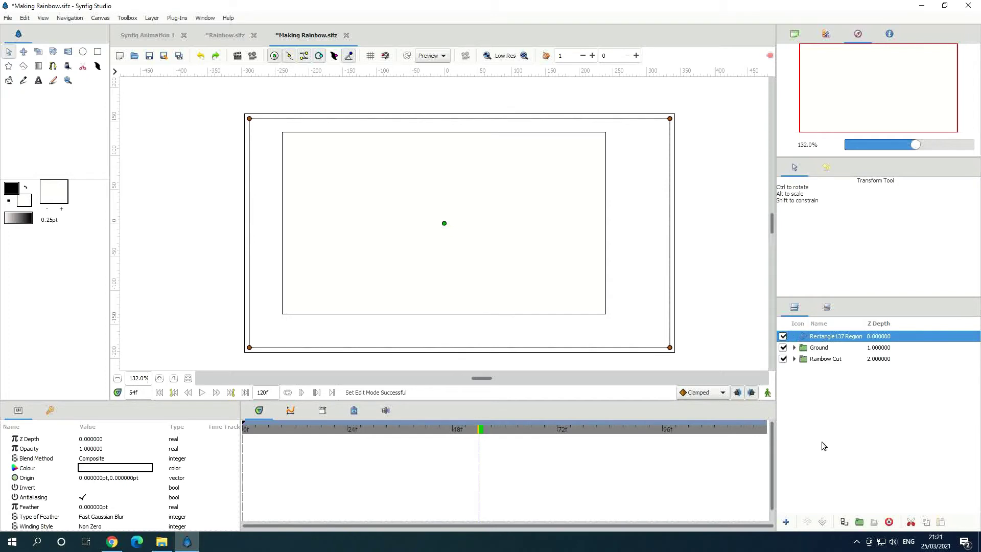
left_click(823, 521)
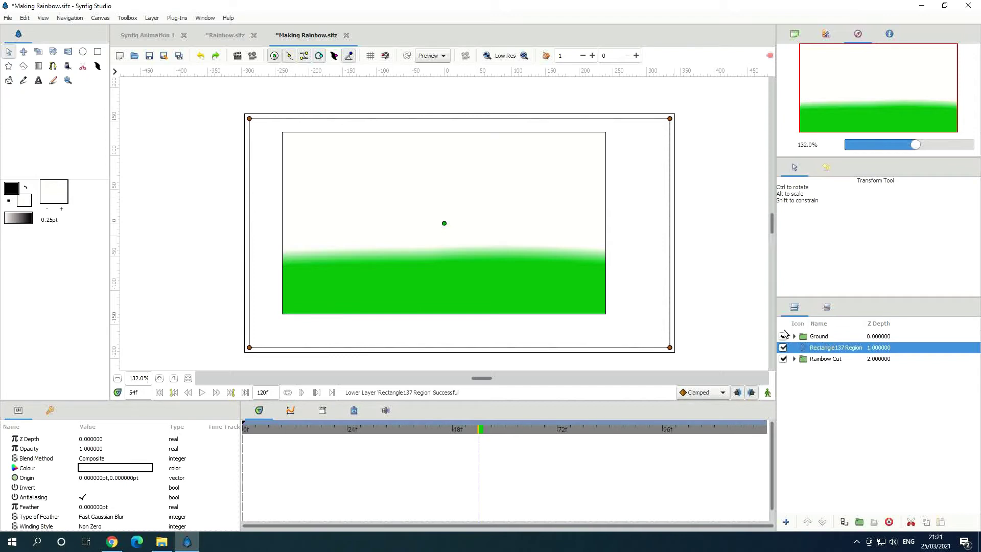
Step: Add a Noise Gradient layer directly above the canvas-covering background rectangle
right_click(902, 349)
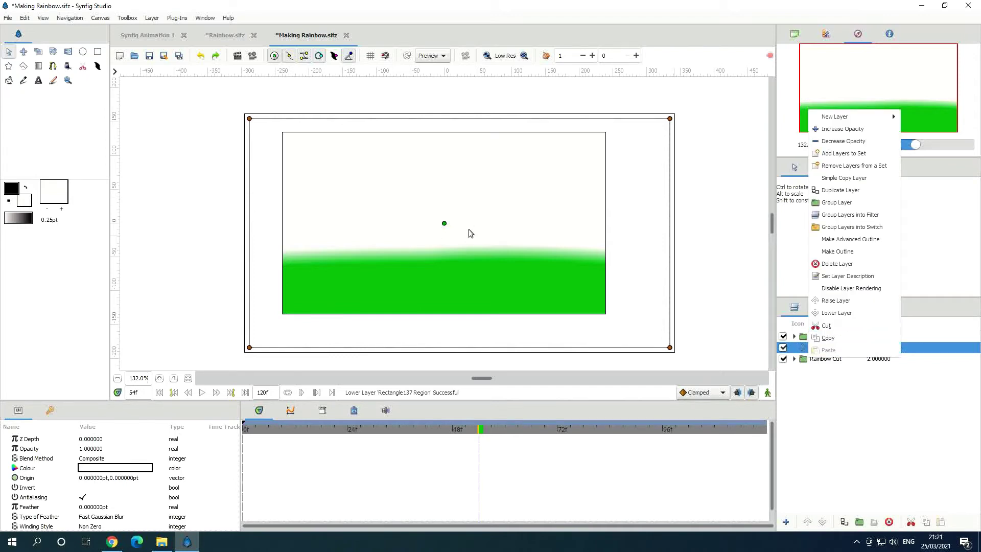
mouse_move(862, 119)
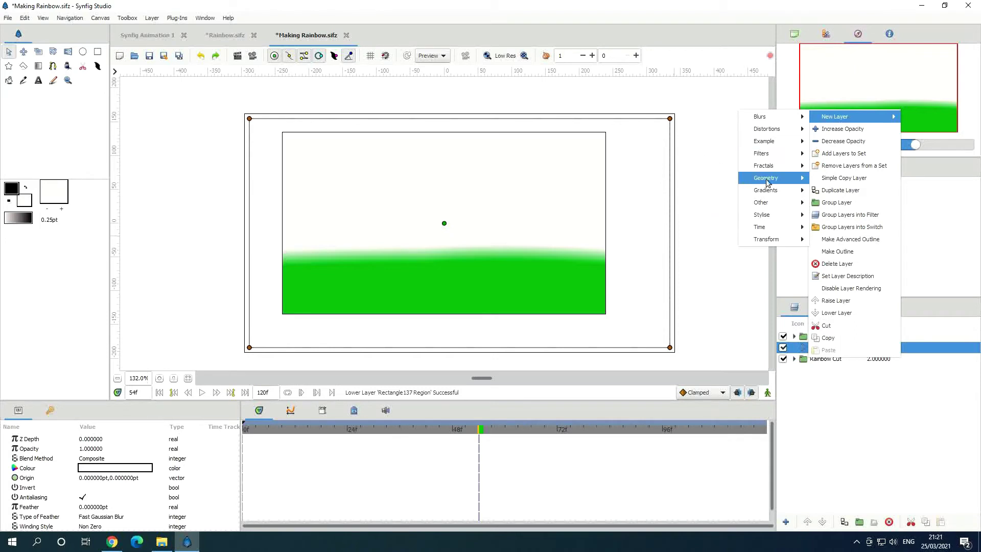
mouse_move(771, 193)
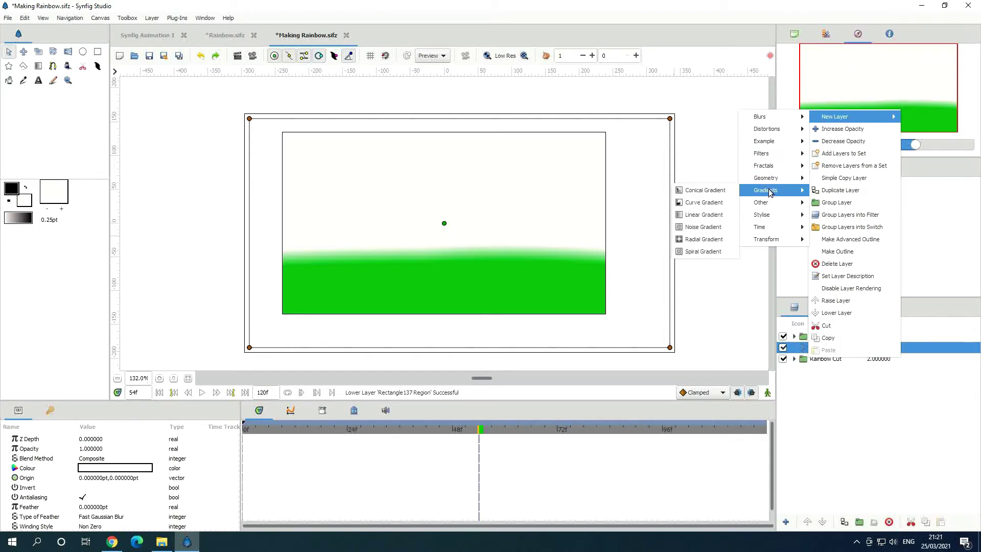
left_click(707, 227)
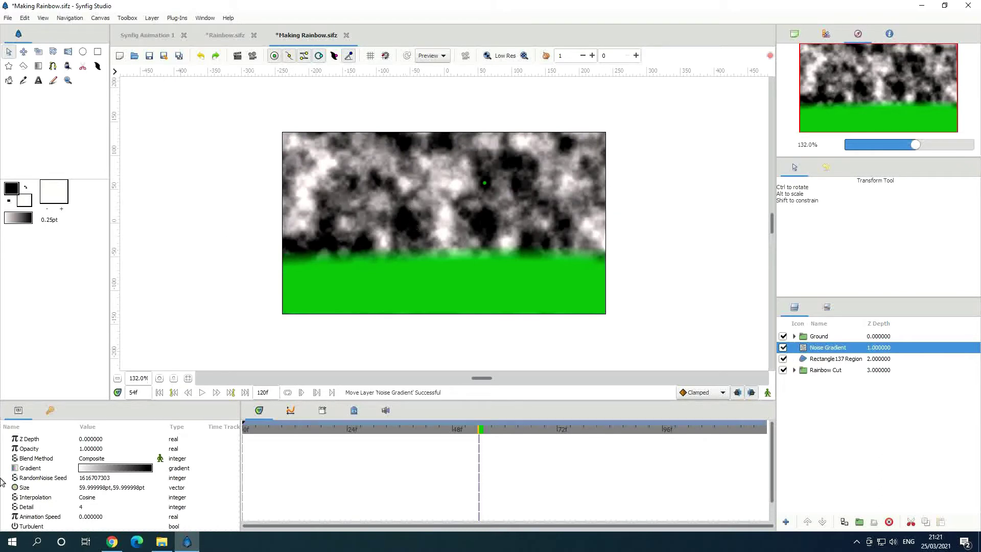
Step: Recolour the Noise Gradient layer's gradient to run from blue to white, and close the Gradient Editor
double_click(123, 473)
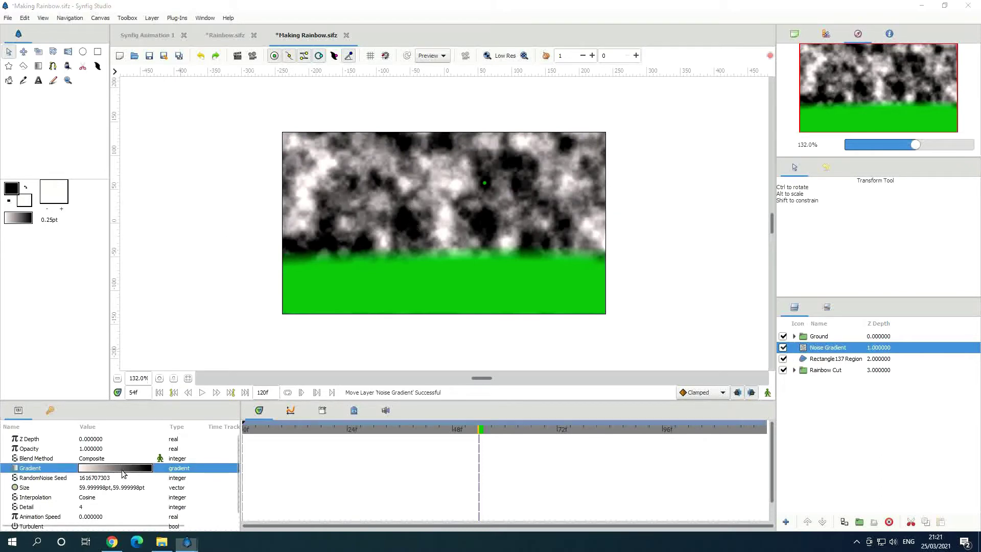
left_click(36, 101)
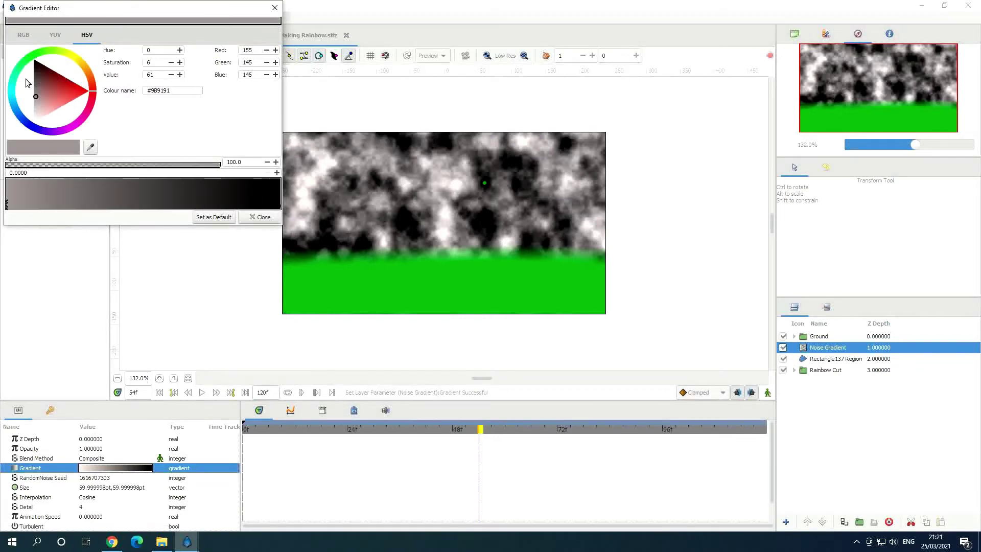
left_click(12, 84)
left_click_drag(37, 86, 32, 86)
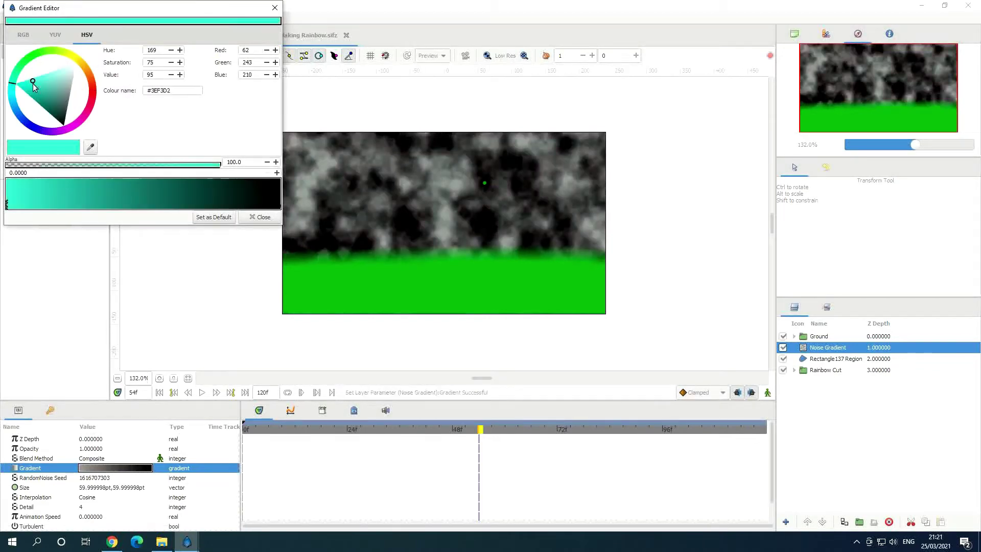
left_click(28, 112)
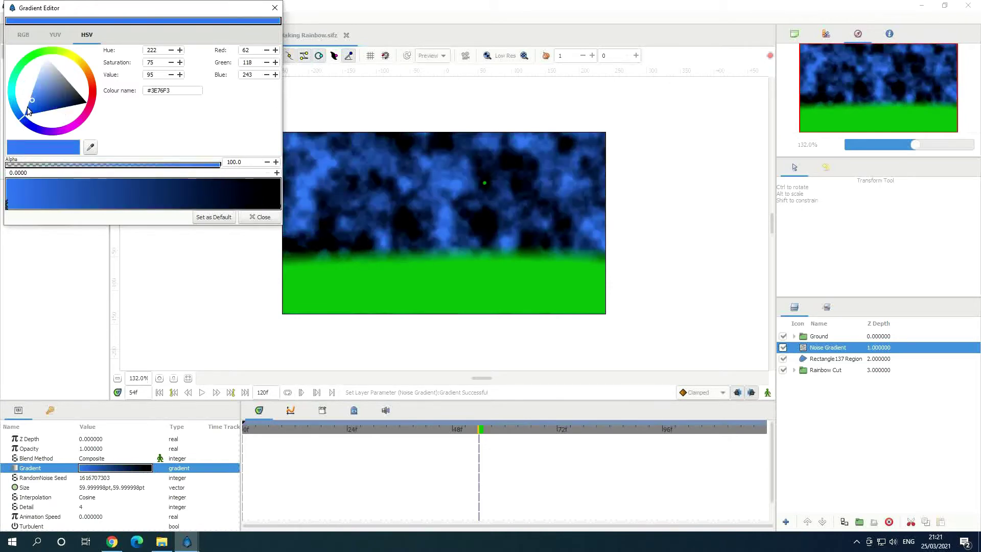
left_click(280, 204)
left_click(37, 117)
left_click(262, 218)
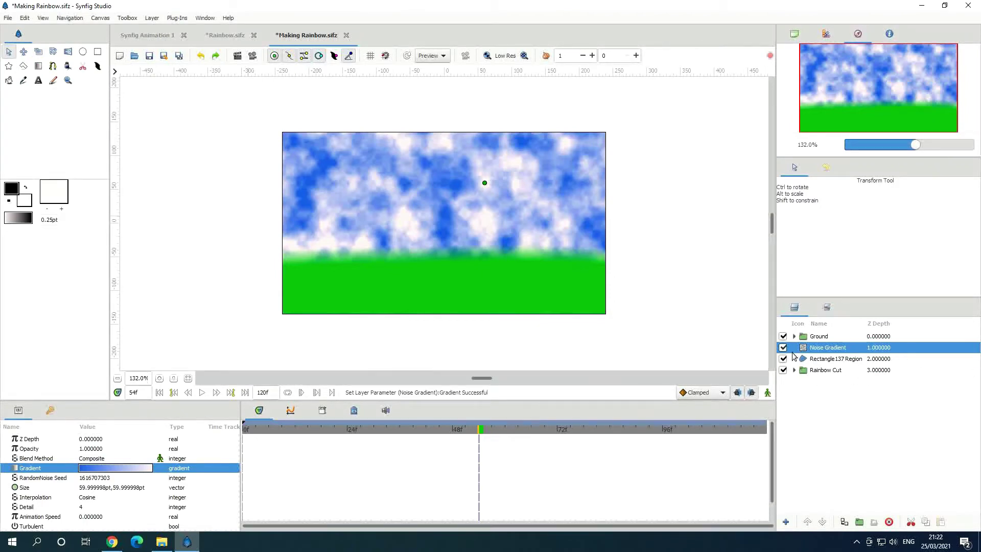
Step: Group the Noise Gradient layer with the background rectangle beneath it and name the group Sky
left_click(902, 359, "ctrl")
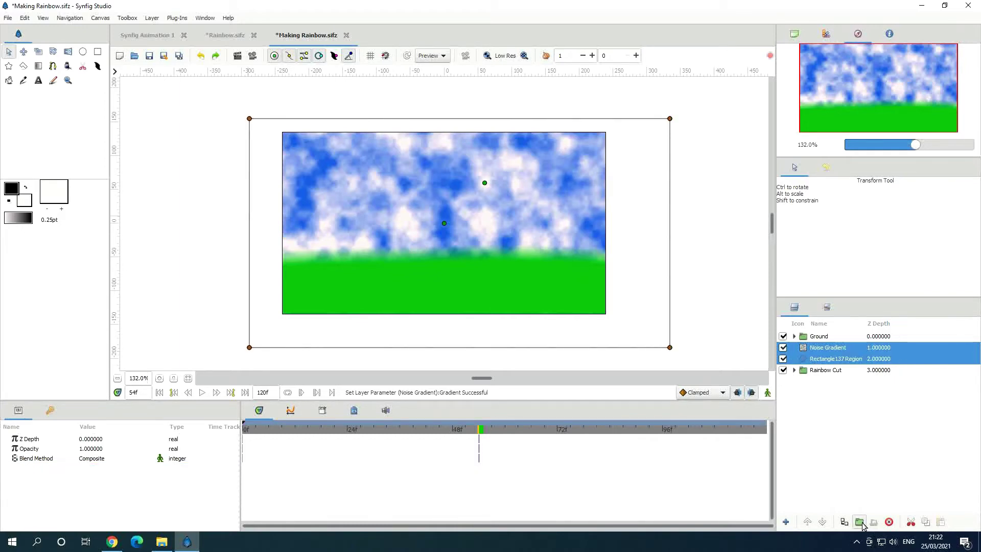
left_click(860, 522)
double_click(817, 347)
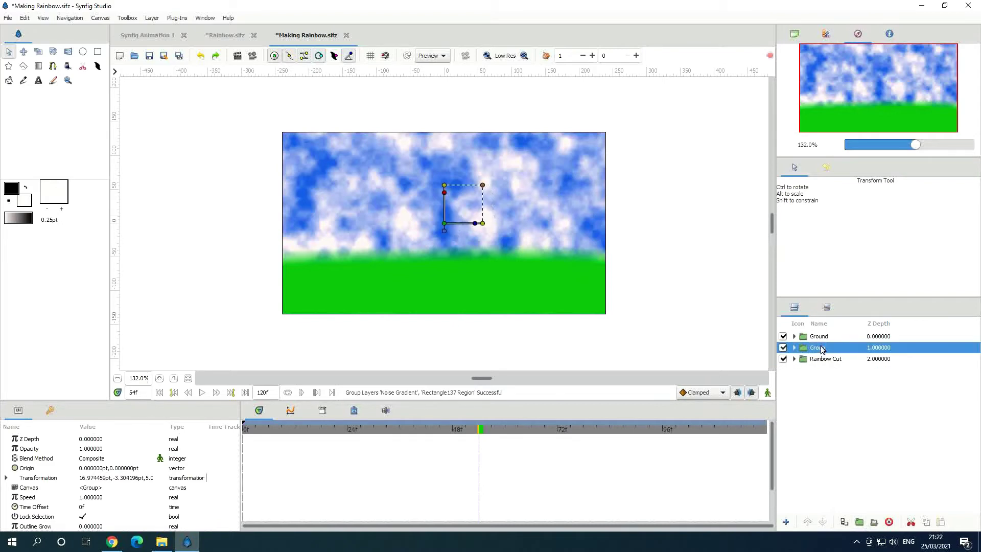
type("Sky")
key("Return")
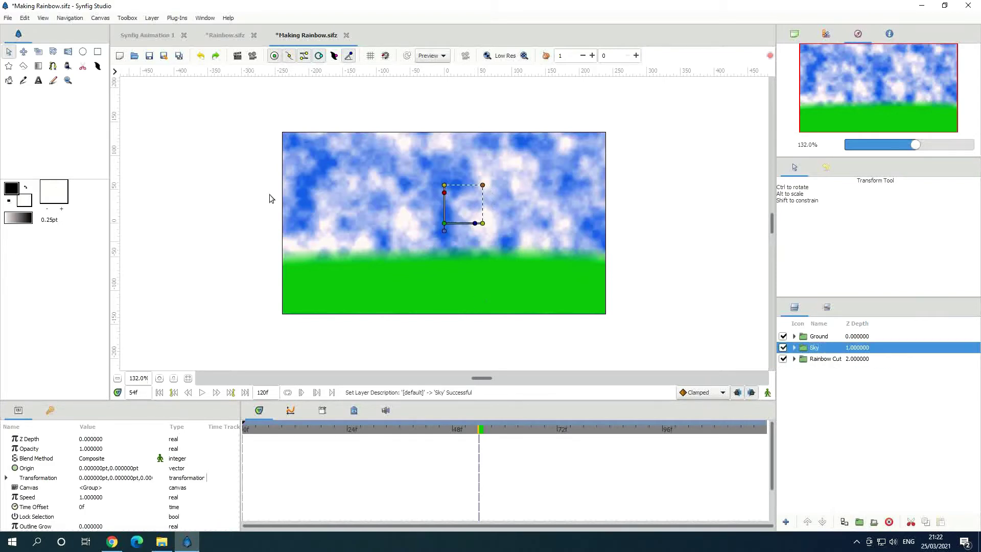
Step: Draw a region-only circle for the sun in the sky's upper right area, centred at about (133, 77) pt
left_click(83, 52)
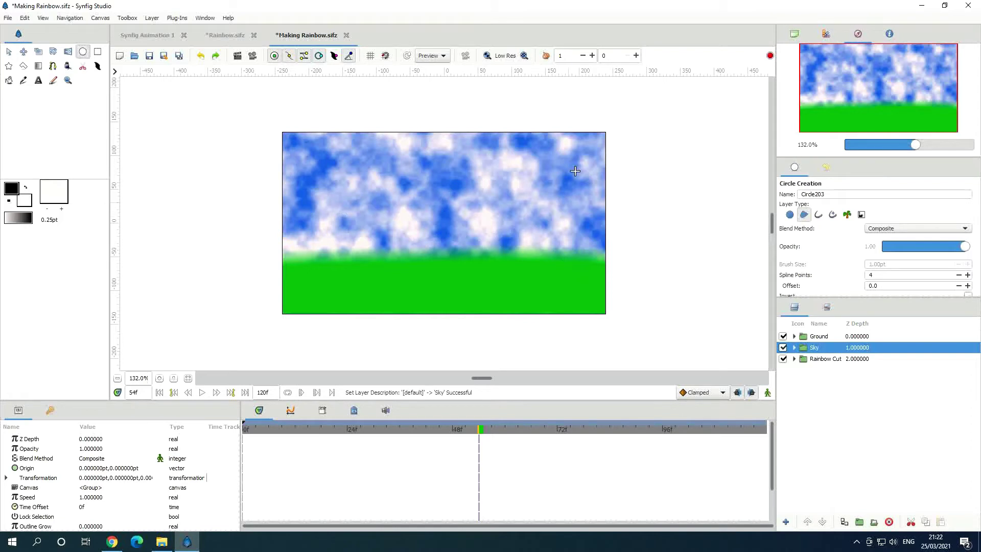
left_click_drag(534, 171, 545, 171)
left_click_drag(546, 204, 556, 230)
key("alt+a")
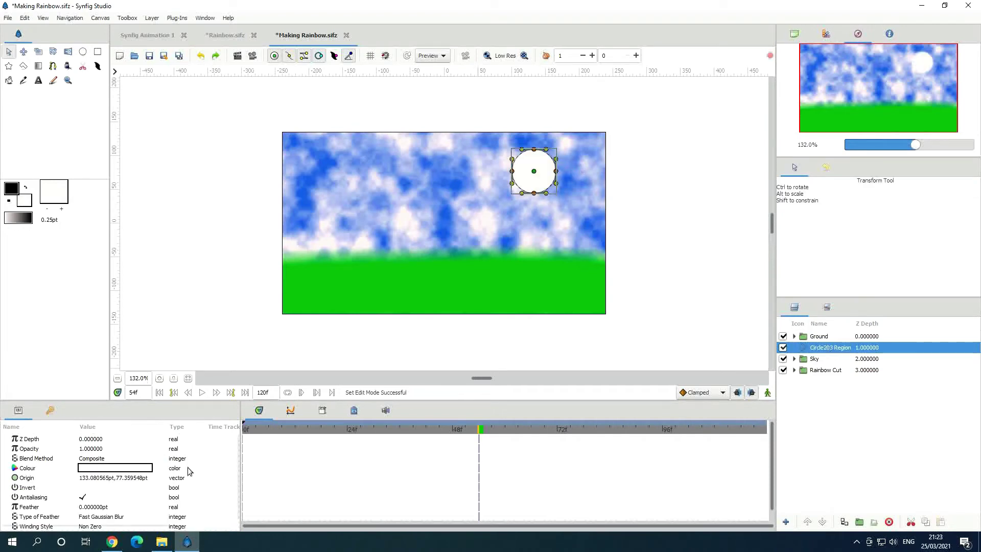
Step: Recolour the sun circle to a bright yellow and close the colour dialog
double_click(140, 468)
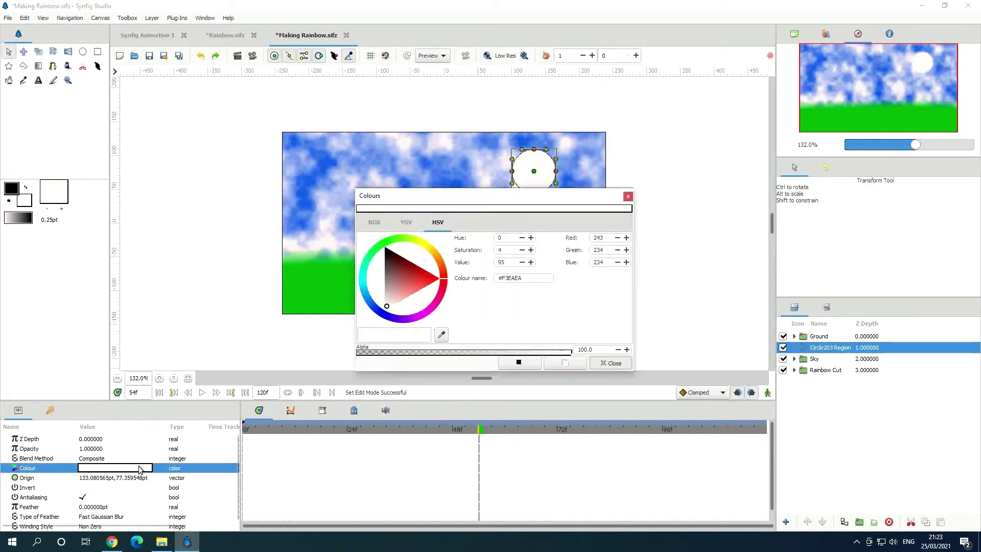
left_click(421, 243)
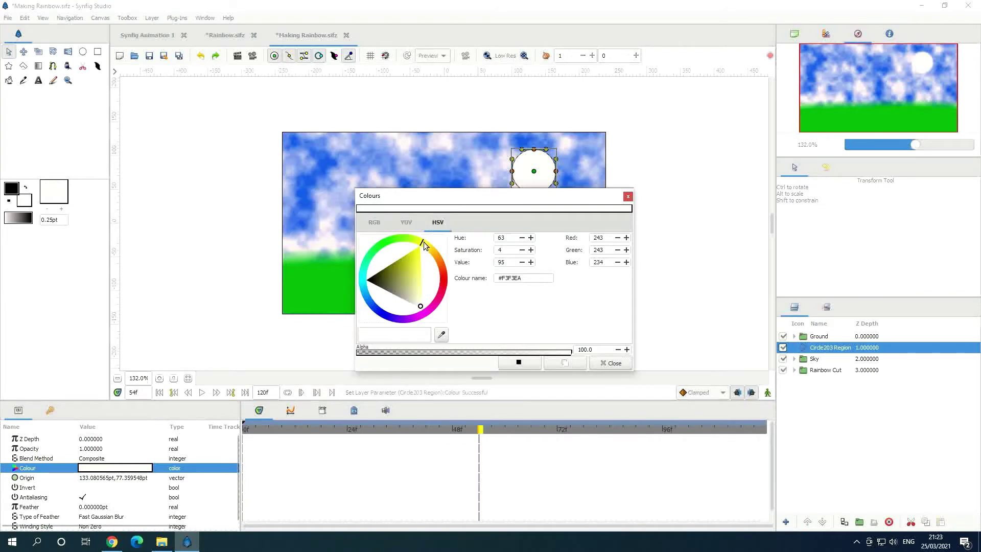
left_click(420, 246)
left_click(615, 363)
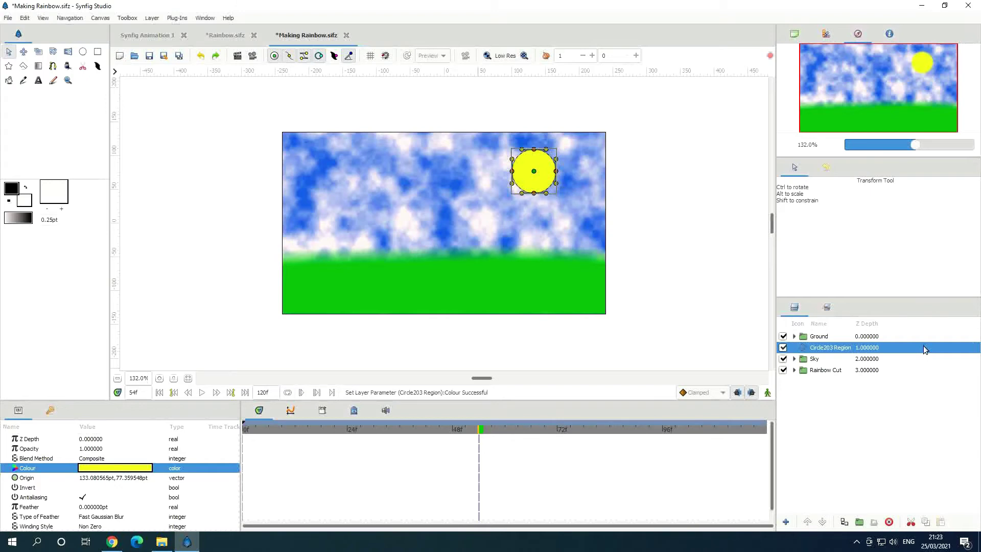
Step: Add a Blur layer directly above the sun circle
right_click(900, 346)
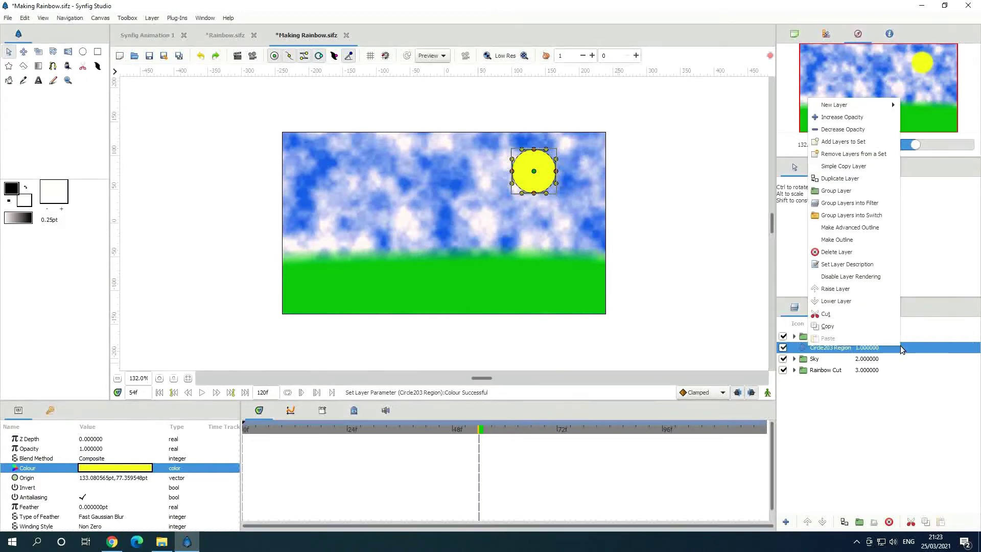
mouse_move(867, 109)
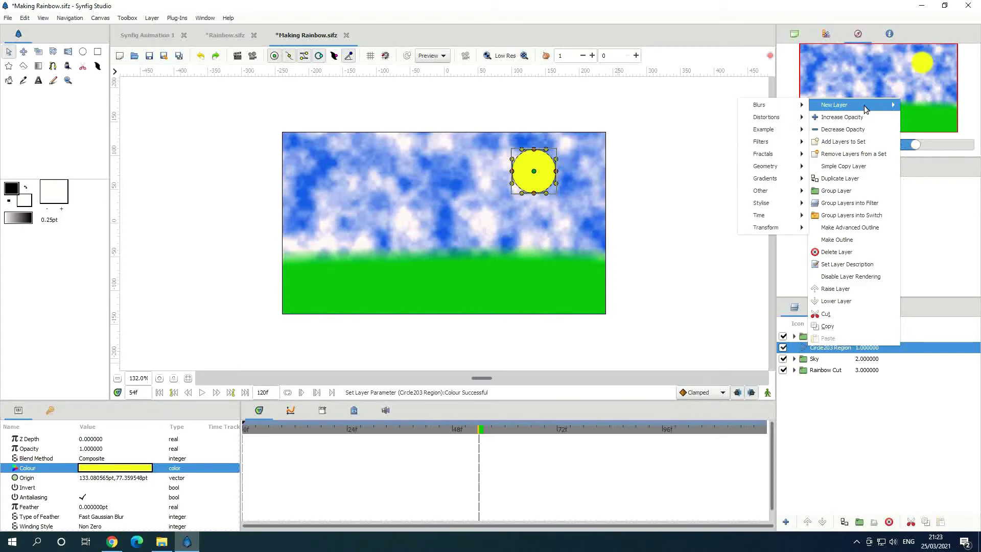
mouse_move(761, 105)
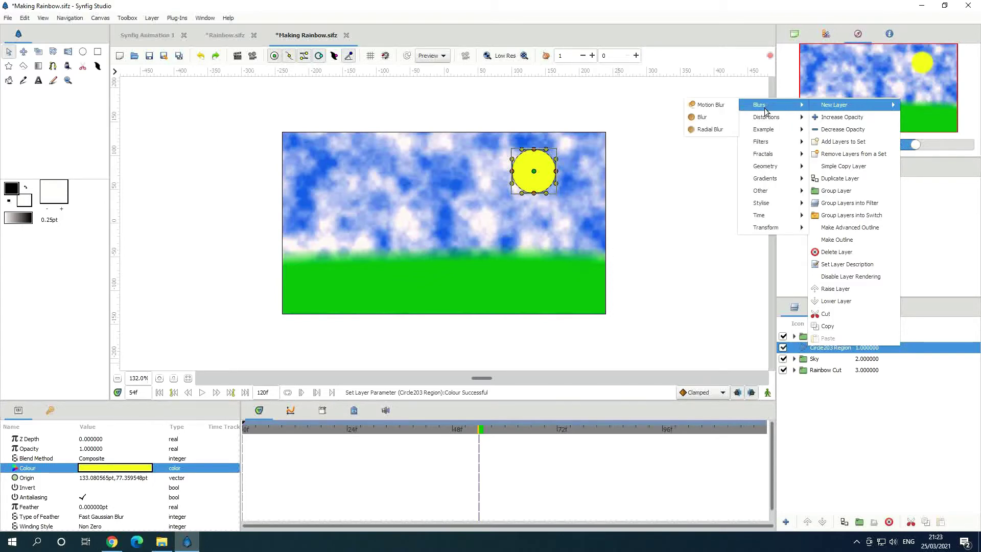
key("Escape")
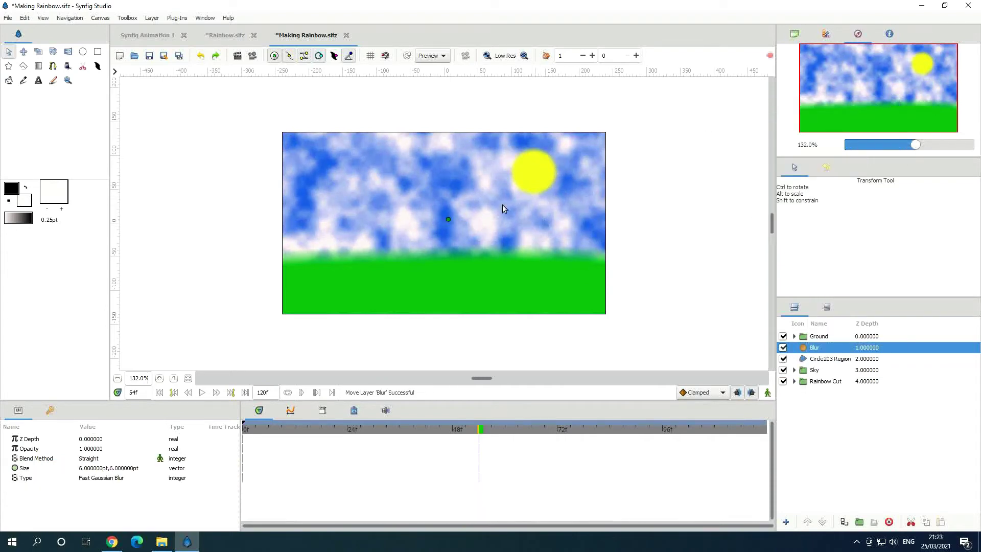
Step: Set the size of the Blur layer above the sun circle to 10 by 10 pt
left_click(97, 467)
left_click(96, 467)
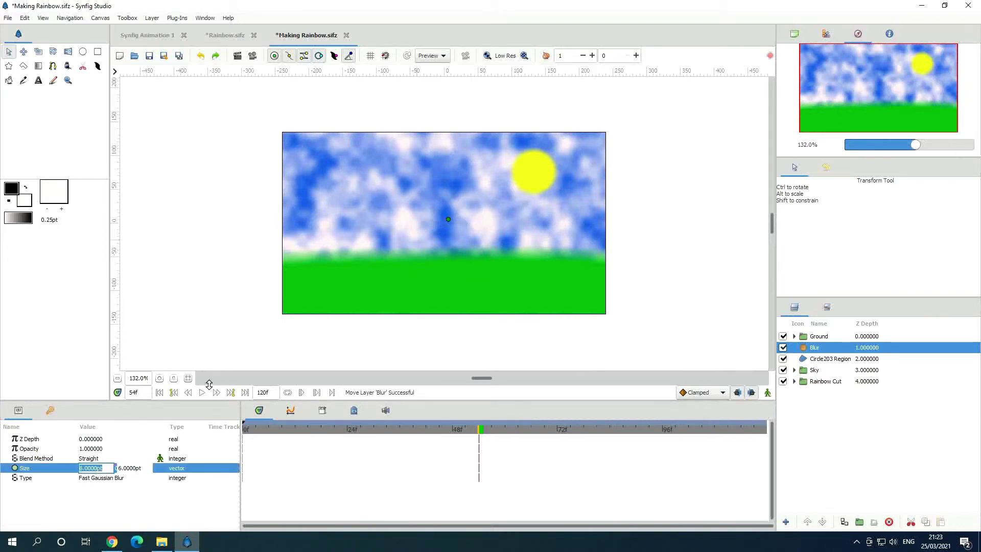
type("10")
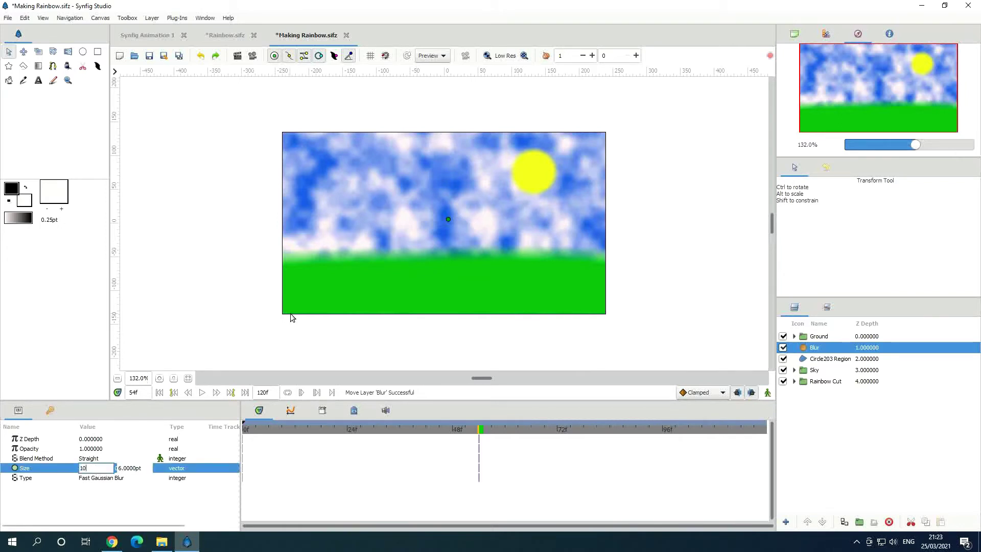
key("Tab")
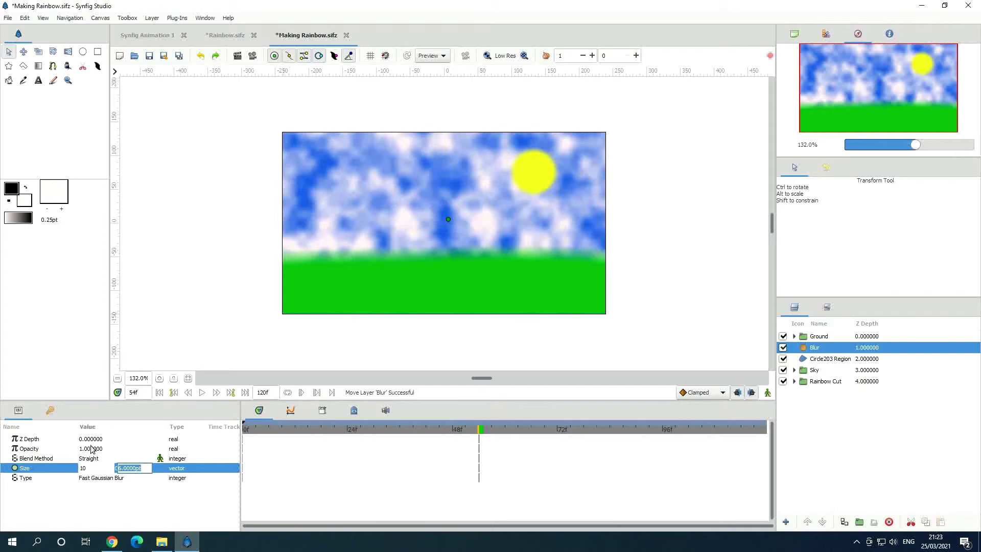
type("10")
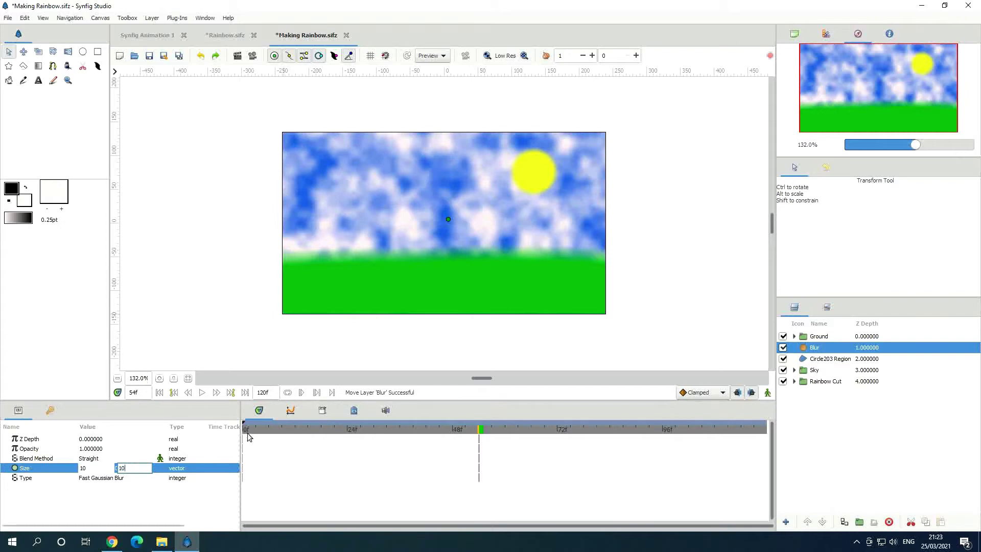
key("Return")
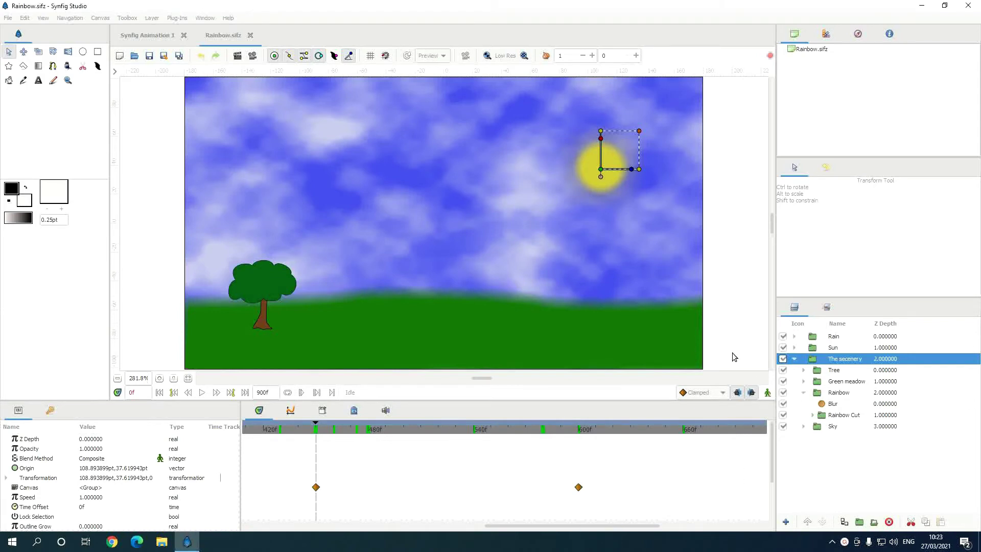
Step: In Rainbow.sifz, inspect the Sky group's Noise Gradient parameters, the keyframe list and the beginning of the timeline
left_click(803, 426)
left_click(846, 438)
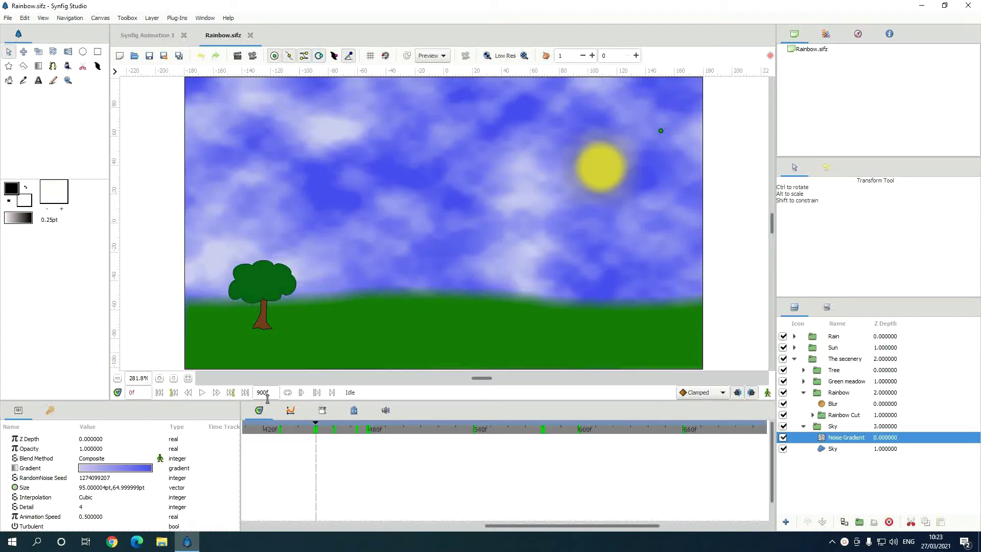
left_click(52, 411)
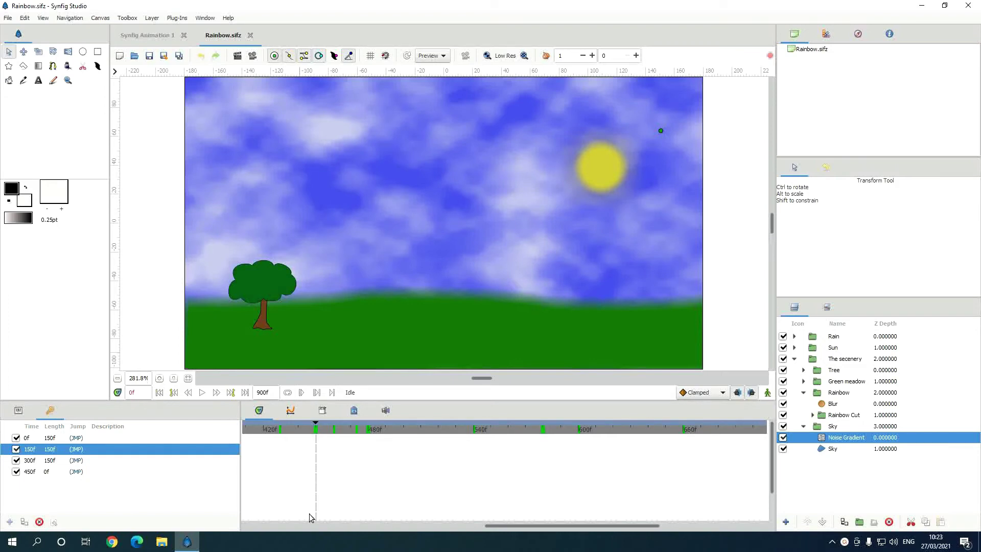
left_click_drag(557, 529, 254, 523)
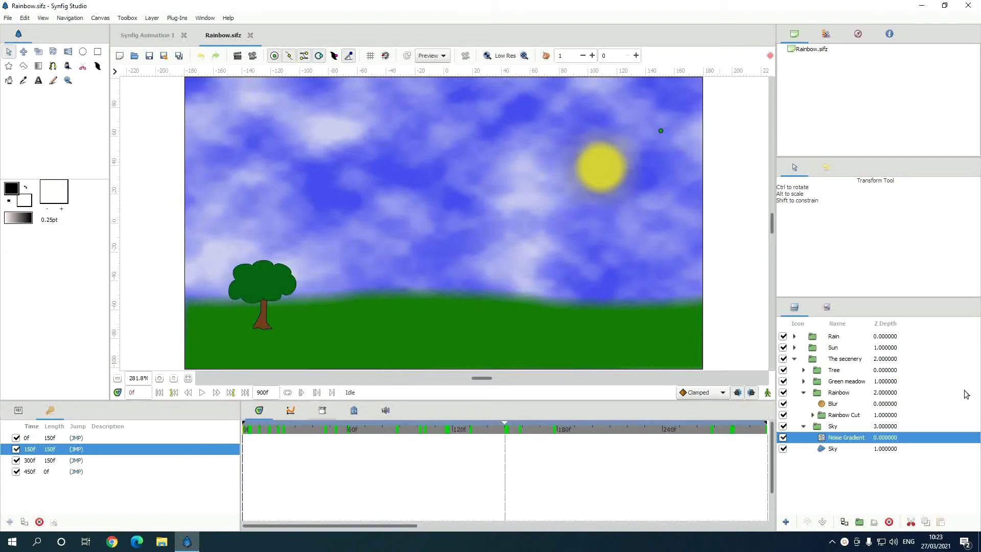
Step: Examine the parameters and waypoints of the Rain and Rainbow groups at frames 150 and 300
left_click(909, 336)
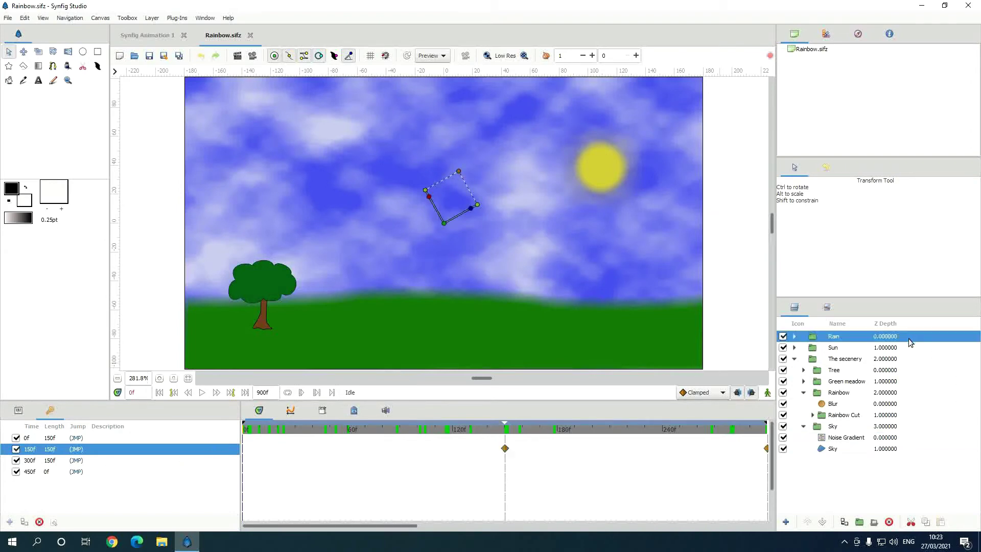
left_click(18, 410)
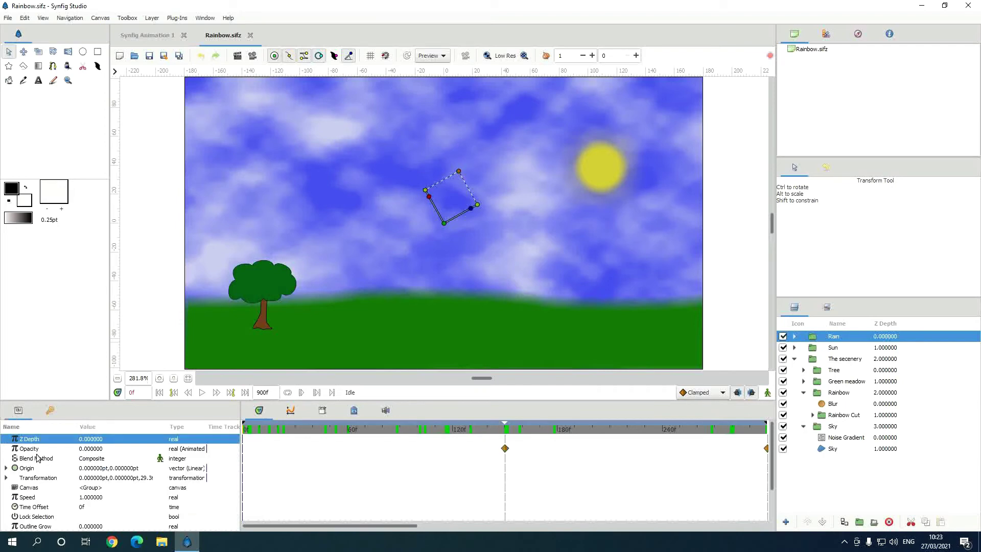
left_click(839, 393)
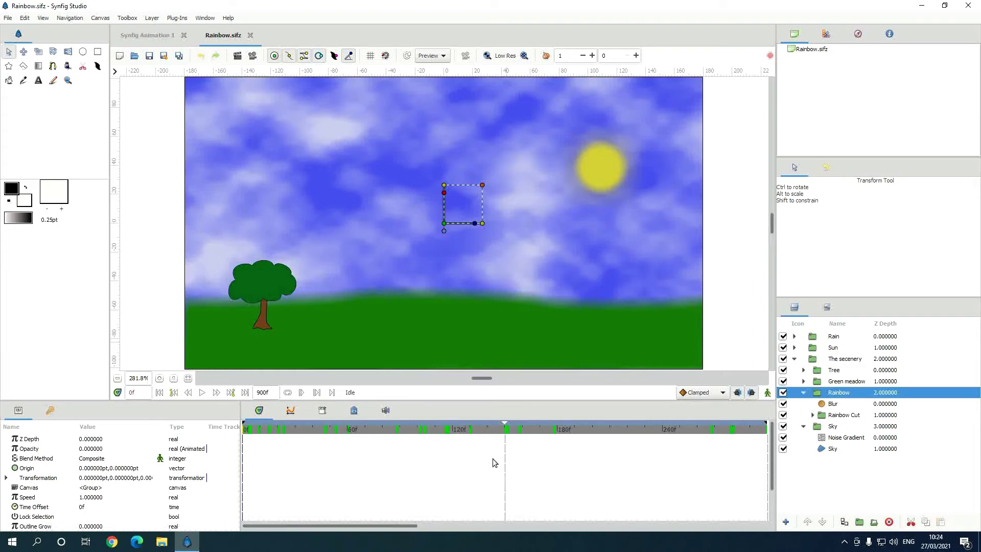
left_click(505, 430)
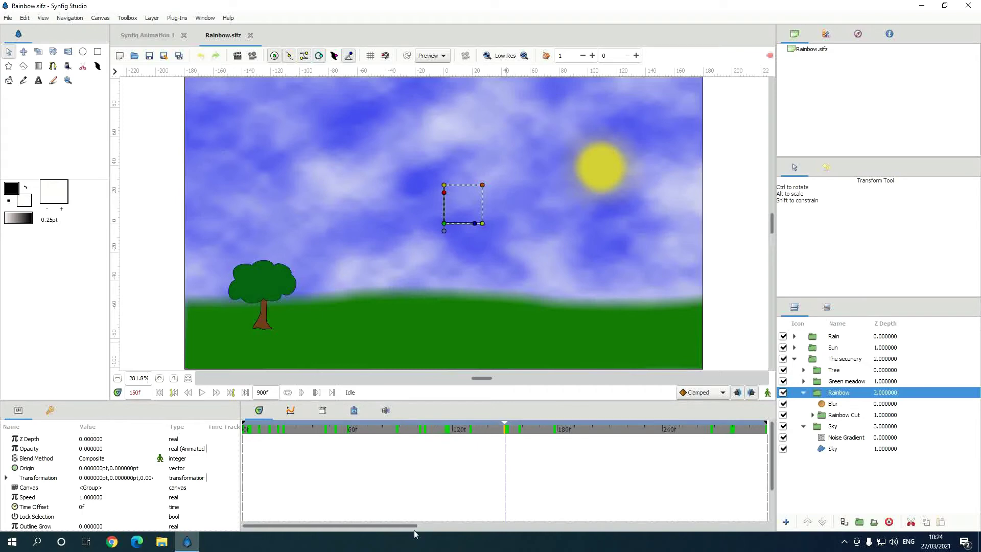
left_click_drag(415, 526, 466, 527)
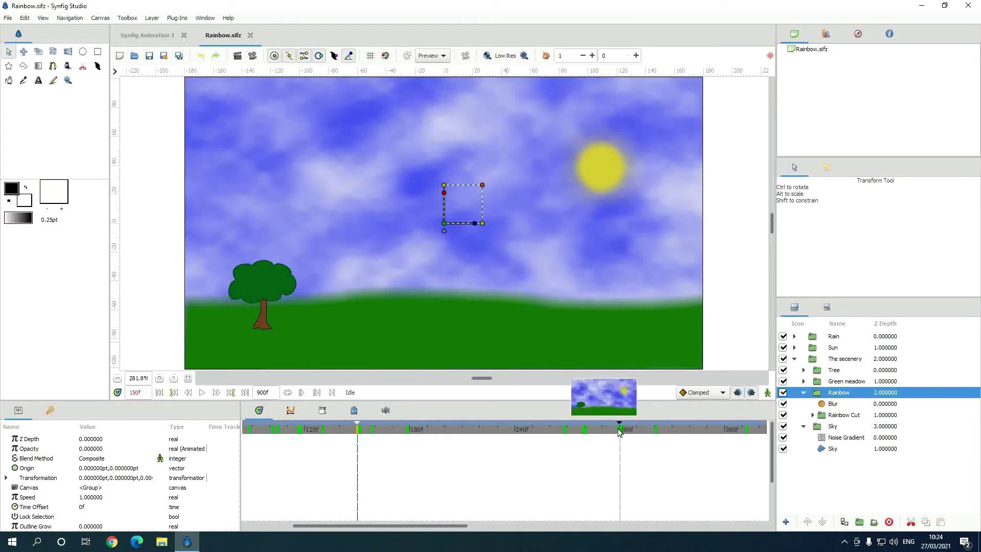
left_click(621, 432)
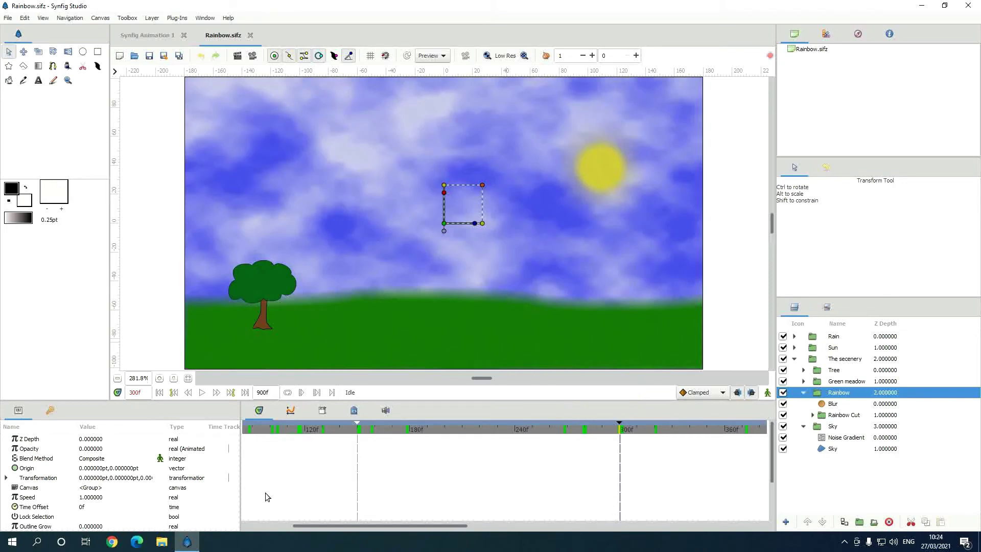
left_click(360, 431)
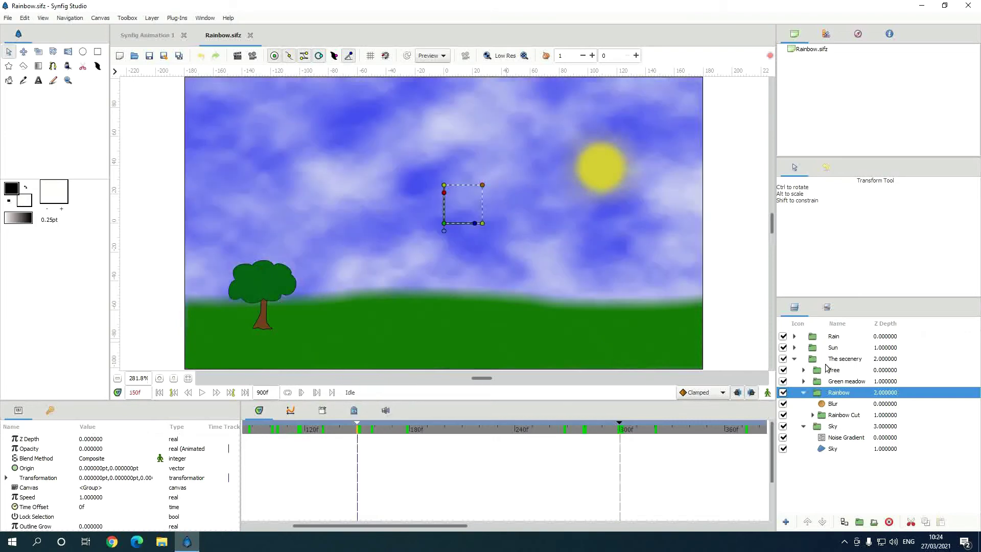
left_click(905, 338)
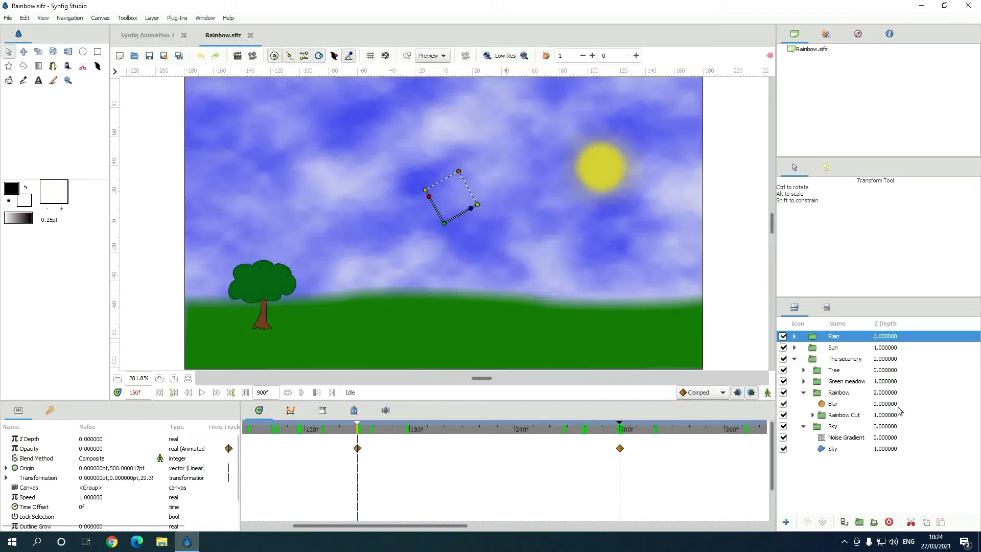
left_click(908, 393)
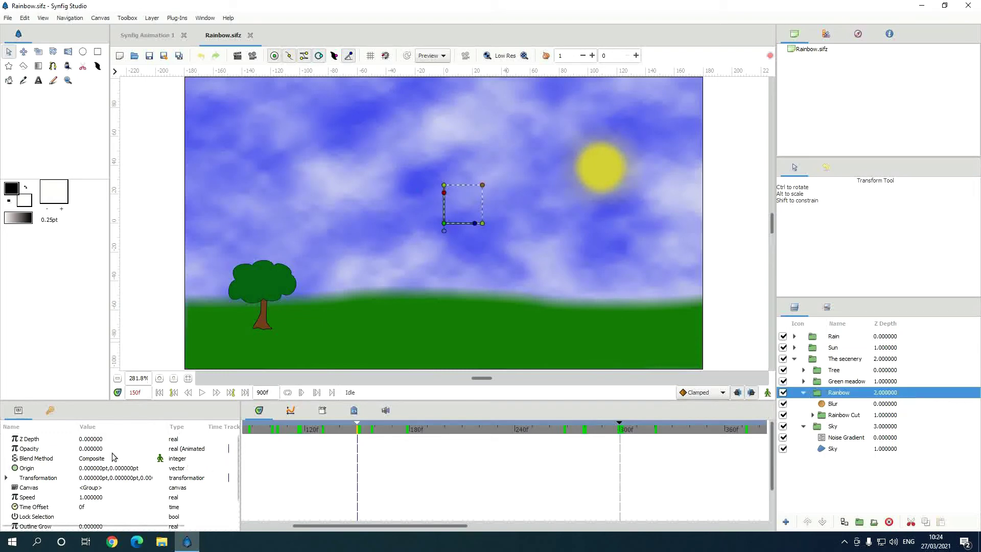
left_click(620, 430)
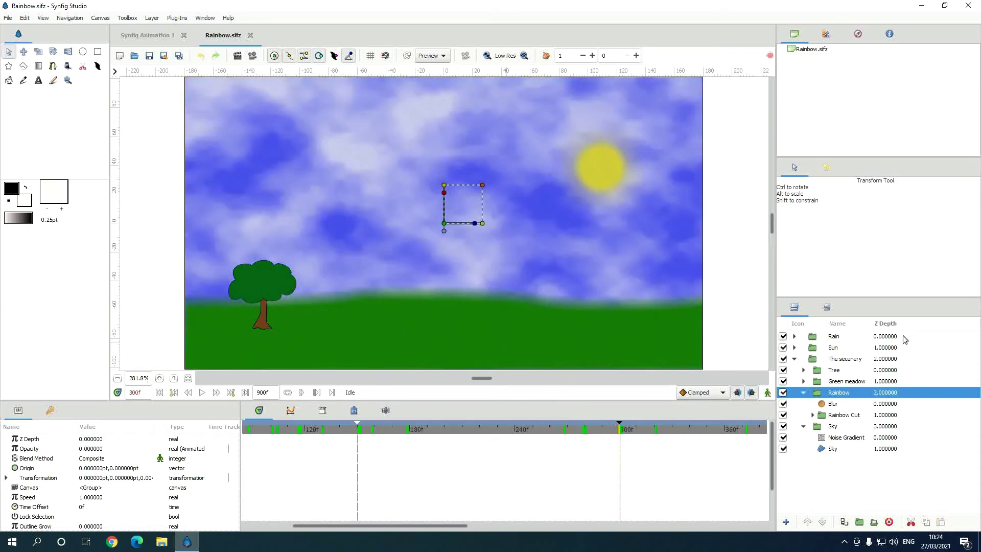
left_click(889, 338)
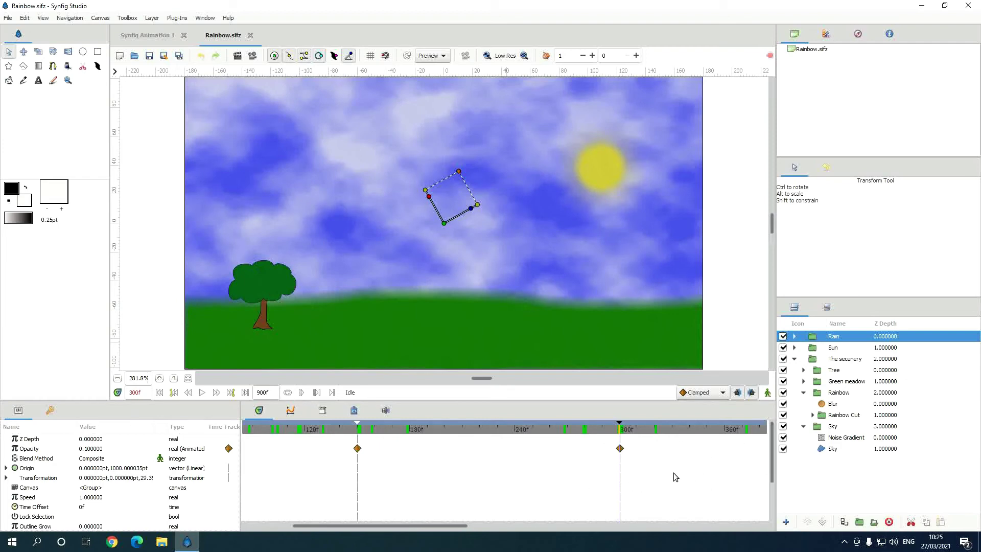
left_click(908, 394)
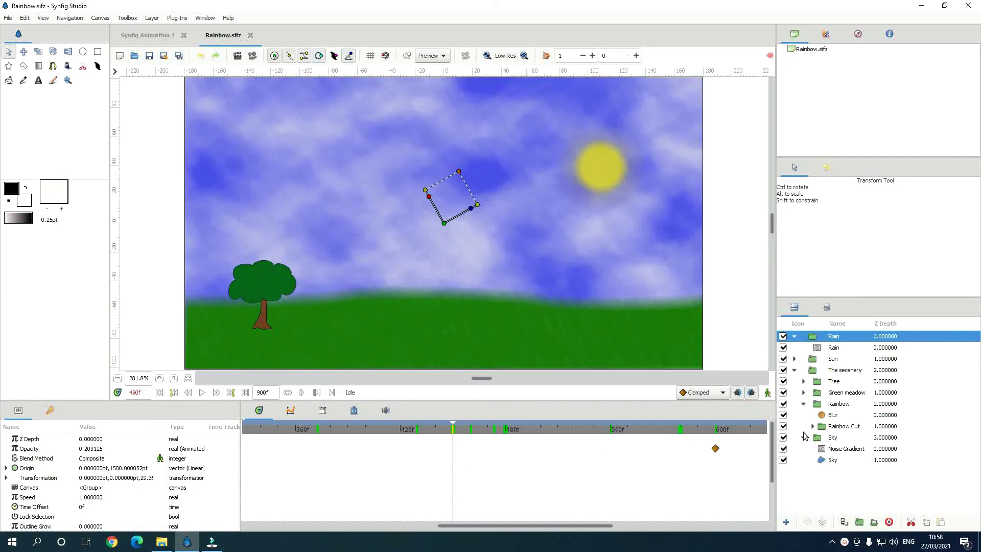
Step: Examine the scene and the Rainbow and Rain groups' opacity waypoints at frame 600
left_click(717, 432)
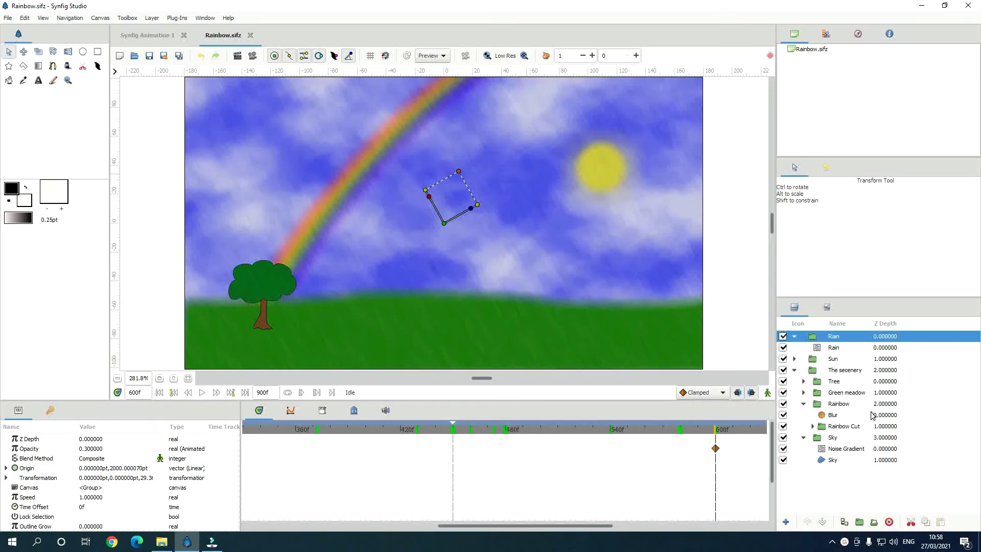
left_click(902, 405)
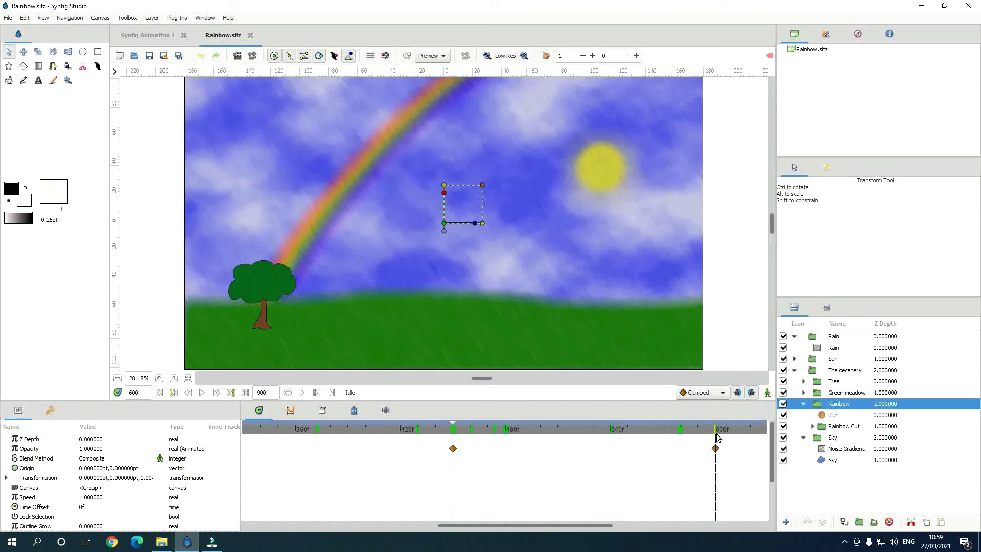
left_click(903, 335)
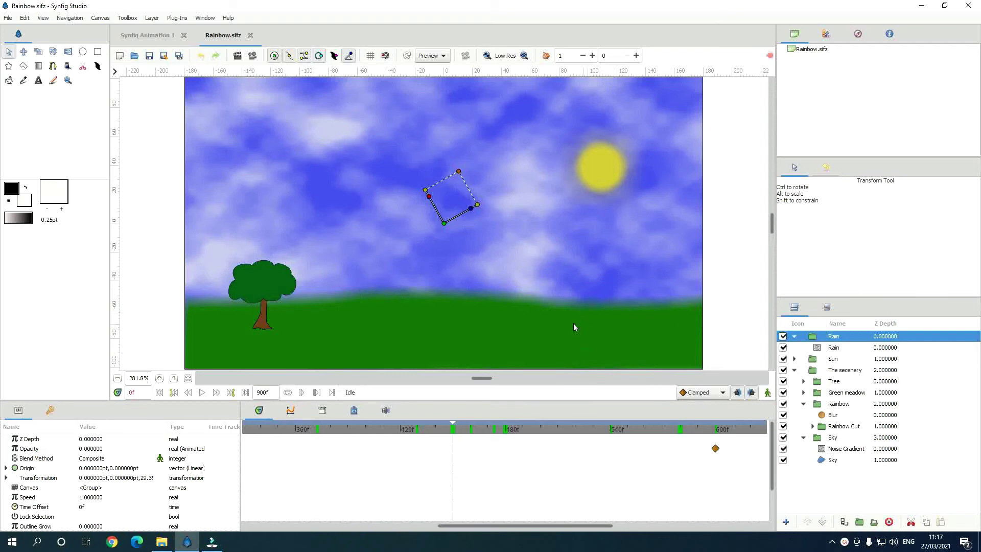
Step: Open the render settings for the Rainbow document and review the available target formats, keeping Auto
left_click(116, 72)
mouse_move(158, 81)
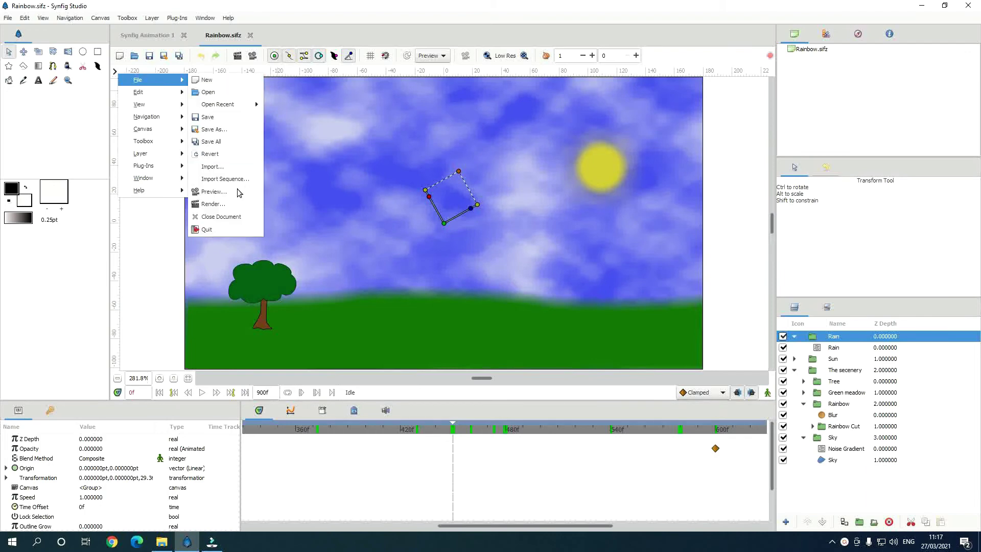
left_click(212, 204)
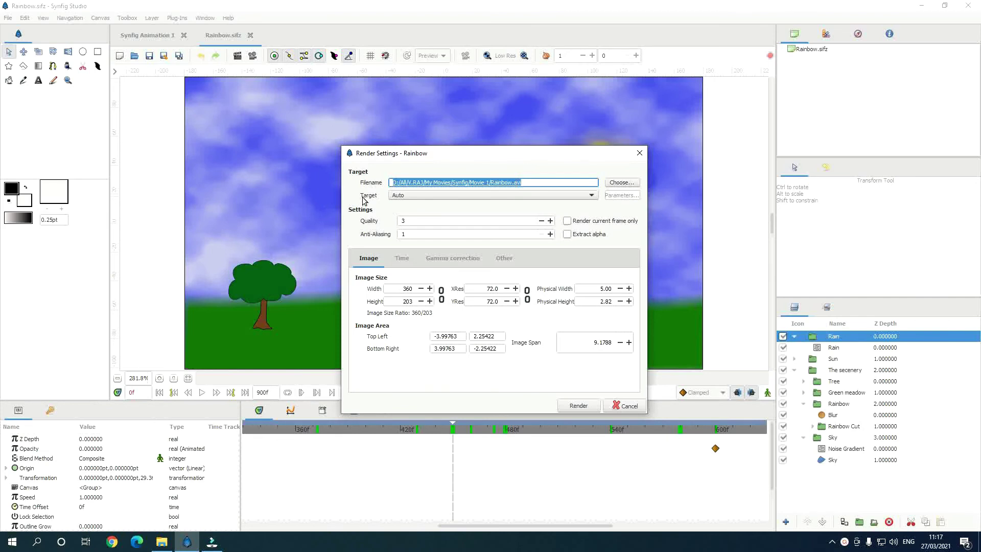
left_click(593, 197)
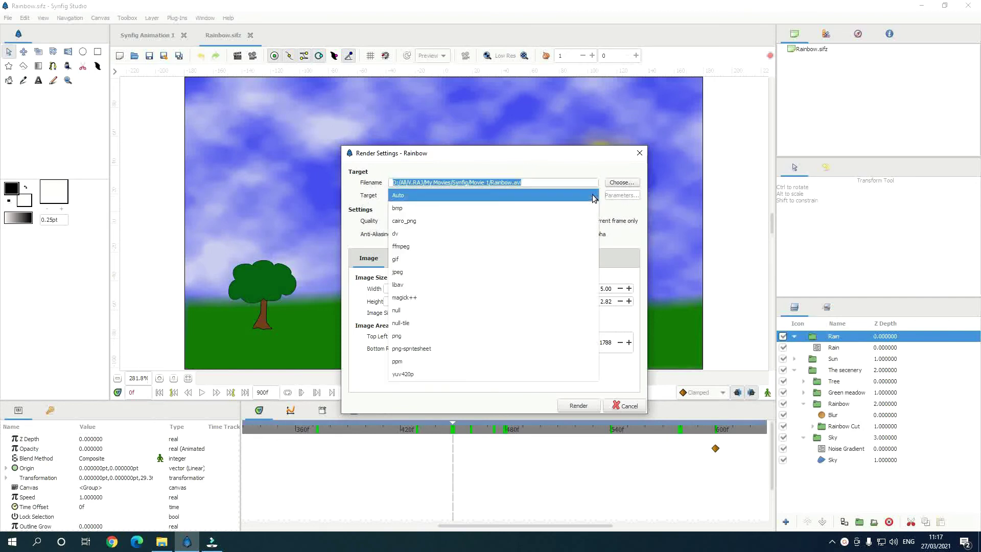
key("Escape")
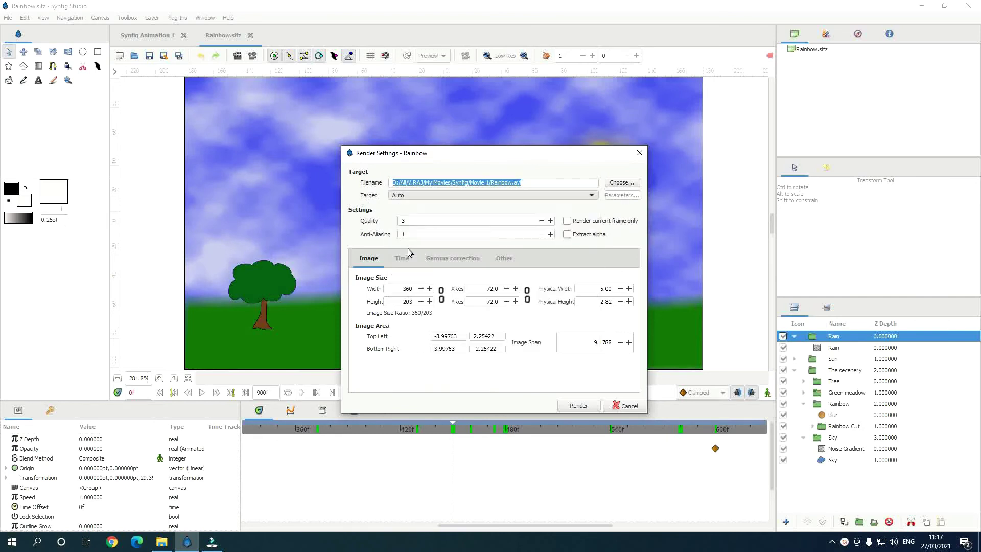